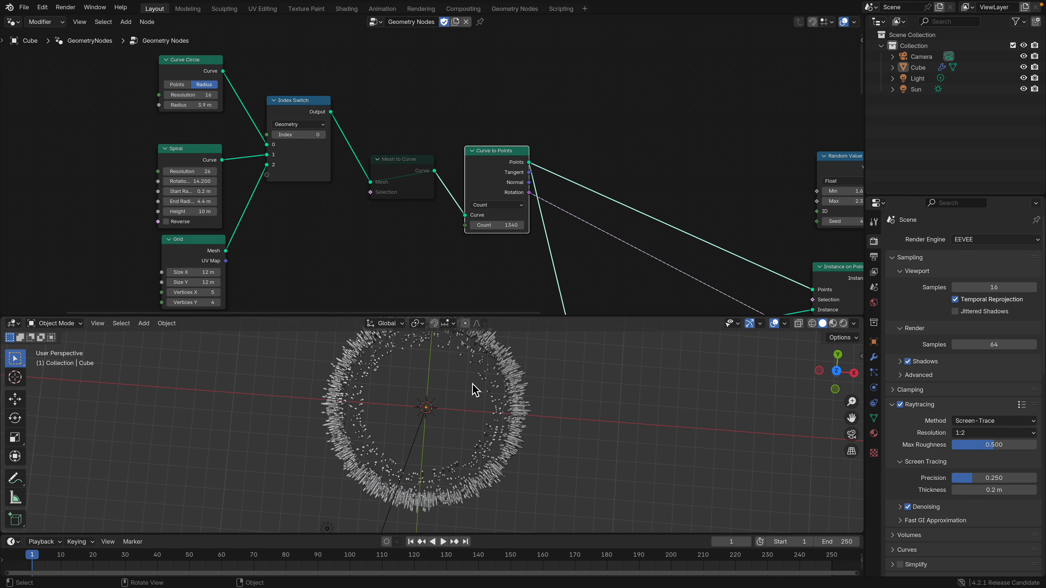
# Move the Spiral node up beneath Curve Circle and set the Index Switch's Index to 1
pyautogui.scroll(5, 469, 392)
pyautogui.scroll(-2, 476, 226)
pyautogui.moveTo(477, 227); pyautogui.dragTo(499, 269, button='middle')
pyautogui.scroll(2, 371, 231)
pyautogui.scroll(3, 288, 206)
pyautogui.moveTo(203, 205); pyautogui.dragTo(201, 181)
pyautogui.moveTo(223, 185); pyautogui.dragTo(247, 174, button='middle')
pyautogui.scroll(3, 259, 181)
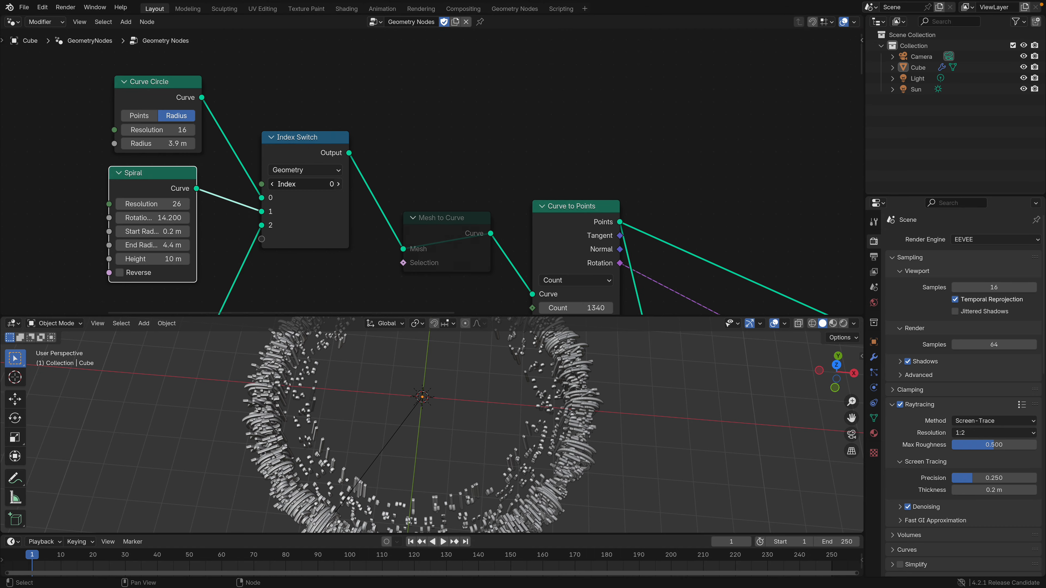
pyautogui.click(338, 184)
pyautogui.scroll(-6, 479, 366)
pyautogui.scroll(3, 488, 437)
pyautogui.keyDown('shift'); pyautogui.moveTo(478, 367); pyautogui.dragTo(539, 373, button='middle'); pyautogui.keyUp('shift')
pyautogui.click(830, 371)
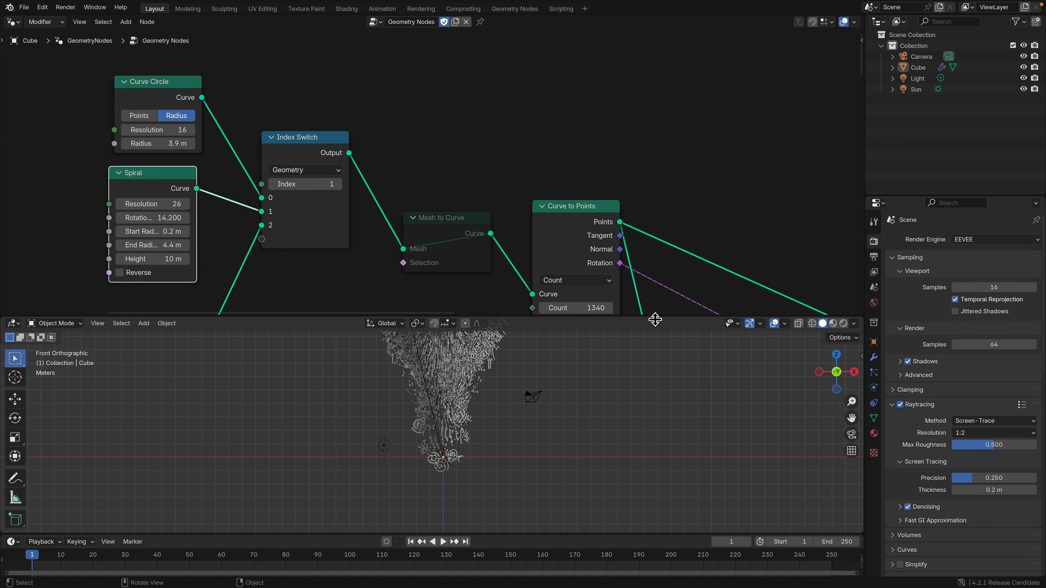
# Set the Spiral node to resolution 18, rotations 21, start radius 0.78 m, end radius 7.92 m and height 15.6 m
pyautogui.moveTo(652, 318); pyautogui.dragTo(652, 225)
pyautogui.moveTo(539, 275); pyautogui.dragTo(475, 453, button='middle')
pyautogui.moveTo(226, 141); pyautogui.dragTo(244, 102, button='middle')
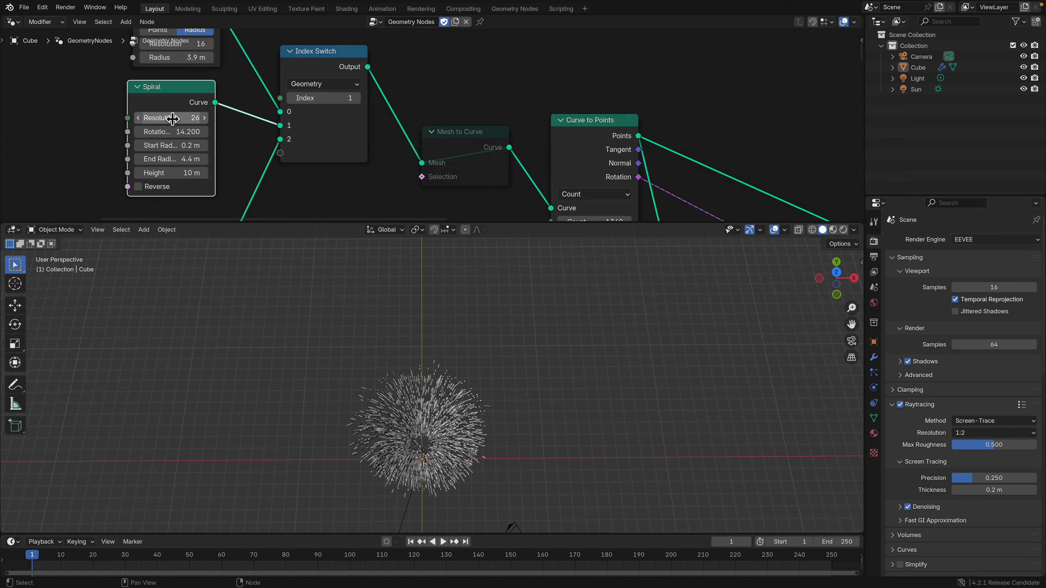
pyautogui.moveTo(181, 118); pyautogui.dragTo(194, 159)
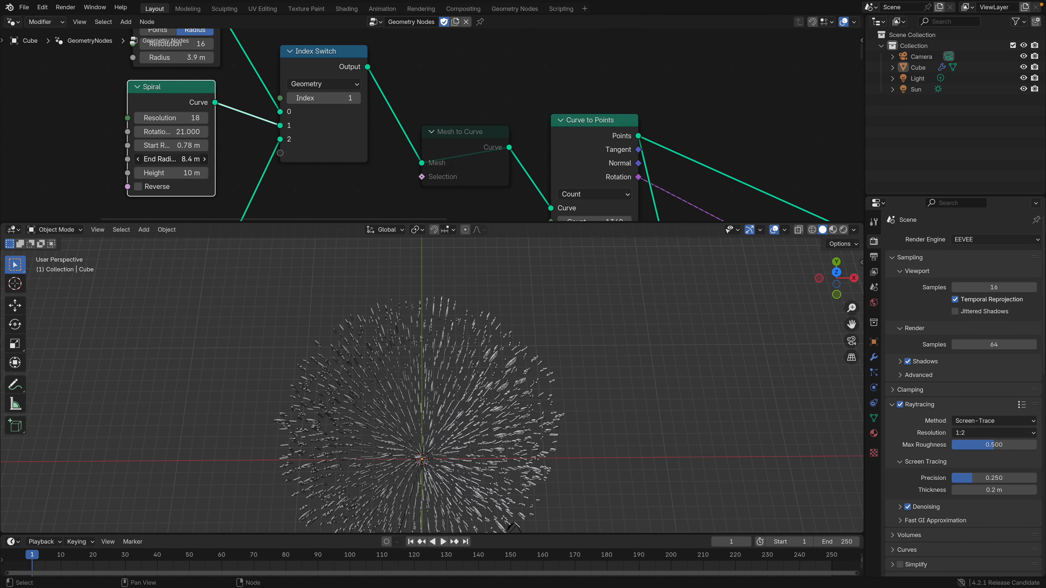
pyautogui.click(835, 274)
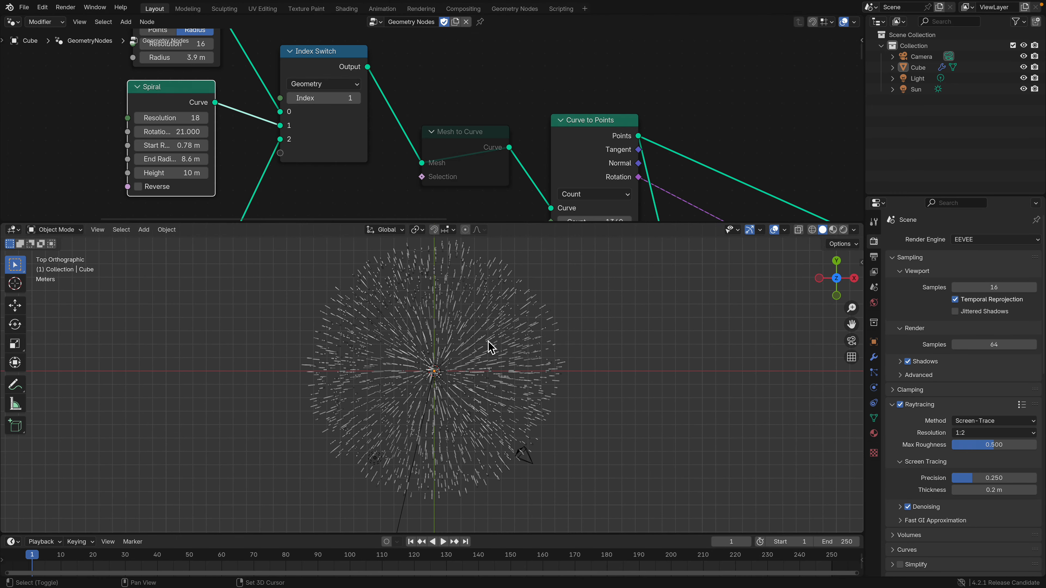
pyautogui.moveTo(175, 163); pyautogui.dragTo(177, 173)
pyautogui.moveTo(364, 411); pyautogui.dragTo(416, 396, button='middle')
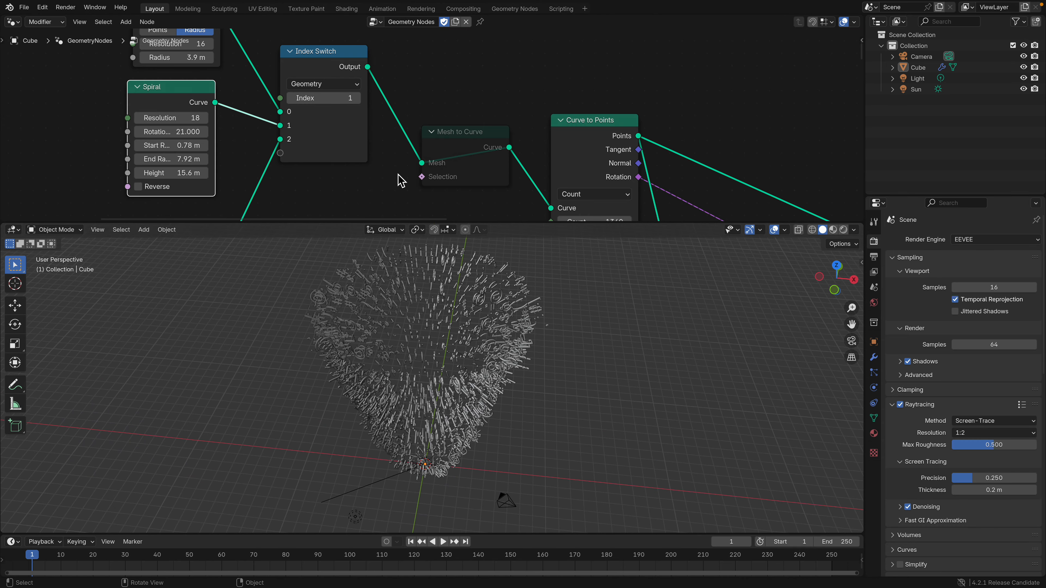
# Set the Curve to Points count to 2342
pyautogui.moveTo(569, 216); pyautogui.dragTo(531, 174, button='middle')
pyautogui.moveTo(550, 188); pyautogui.dragTo(631, 187)
pyautogui.moveTo(519, 294); pyautogui.dragTo(511, 397, button='middle')
pyautogui.click(838, 280)
pyautogui.scroll(4, 481, 408)
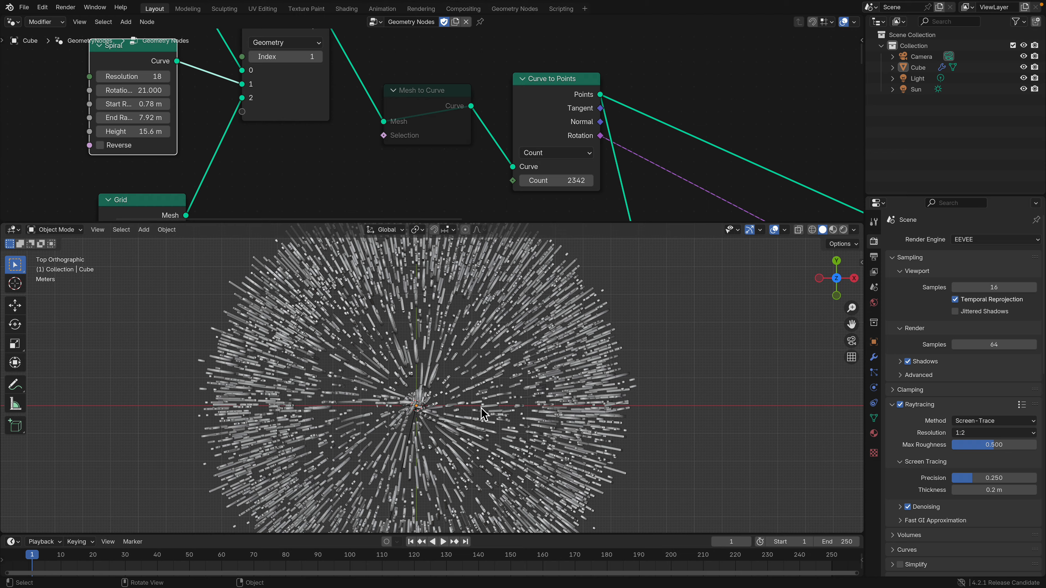
pyautogui.moveTo(489, 443); pyautogui.dragTo(457, 377, button='middle')
pyautogui.scroll(-3, 492, 422)
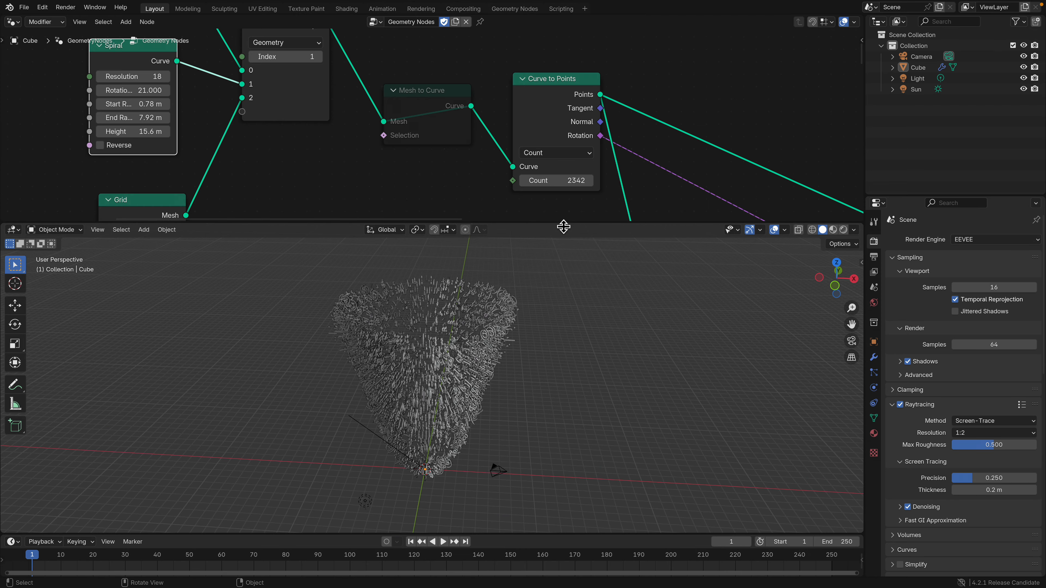
# Move the "123" String node closer and connect its output to the String input of String to Curves
pyautogui.moveTo(562, 224); pyautogui.dragTo(561, 346)
pyautogui.moveTo(360, 228); pyautogui.dragTo(442, 143, button='middle')
pyautogui.scroll(-2, 442, 143)
pyautogui.moveTo(382, 215); pyautogui.dragTo(465, 53, button='middle')
pyautogui.scroll(3, 338, 225)
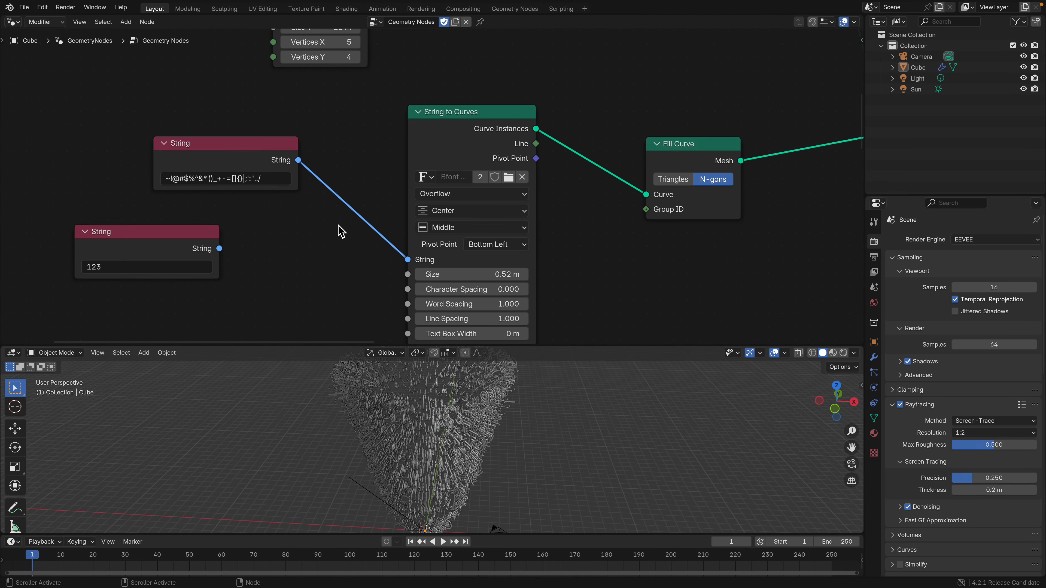
pyautogui.moveTo(190, 233); pyautogui.dragTo(251, 220)
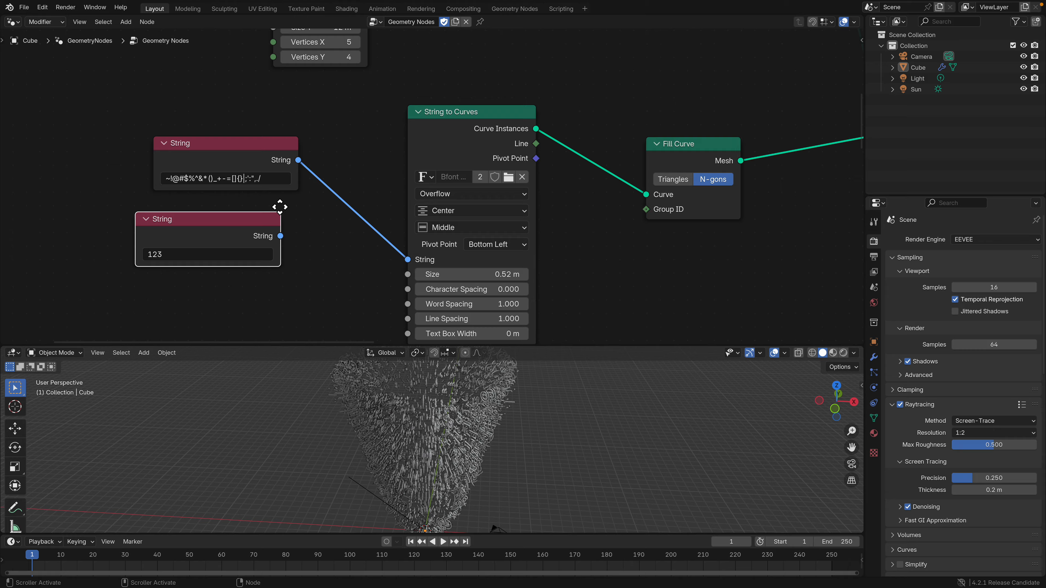
pyautogui.scroll(1, 268, 210)
pyautogui.moveTo(406, 241); pyautogui.dragTo(414, 243)
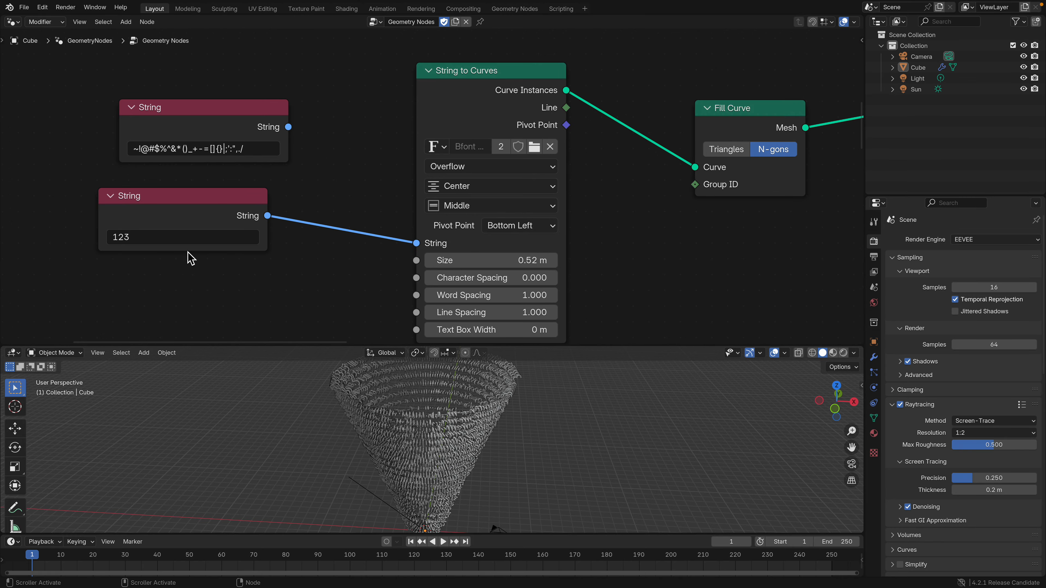
# Set the String to Curves text size to 1.18 m
pyautogui.moveTo(497, 431); pyautogui.dragTo(406, 393, button='middle')
pyautogui.scroll(5, 494, 421)
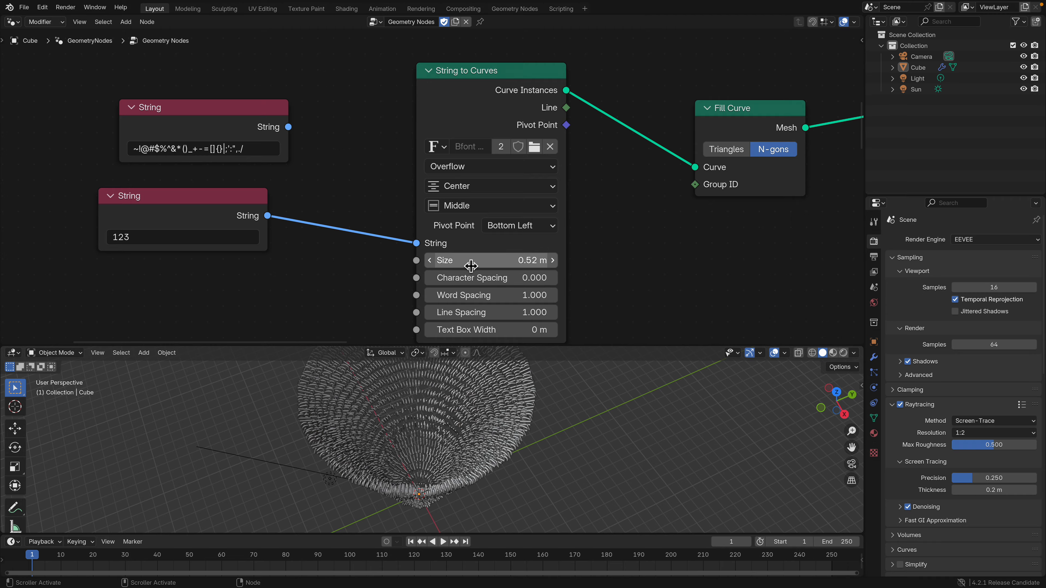
pyautogui.moveTo(470, 266); pyautogui.dragTo(443, 283, button='middle')
pyautogui.moveTo(457, 272); pyautogui.dragTo(525, 272)
pyautogui.moveTo(532, 443); pyautogui.dragTo(573, 497, button='middle')
pyautogui.moveTo(593, 346); pyautogui.dragTo(594, 296)
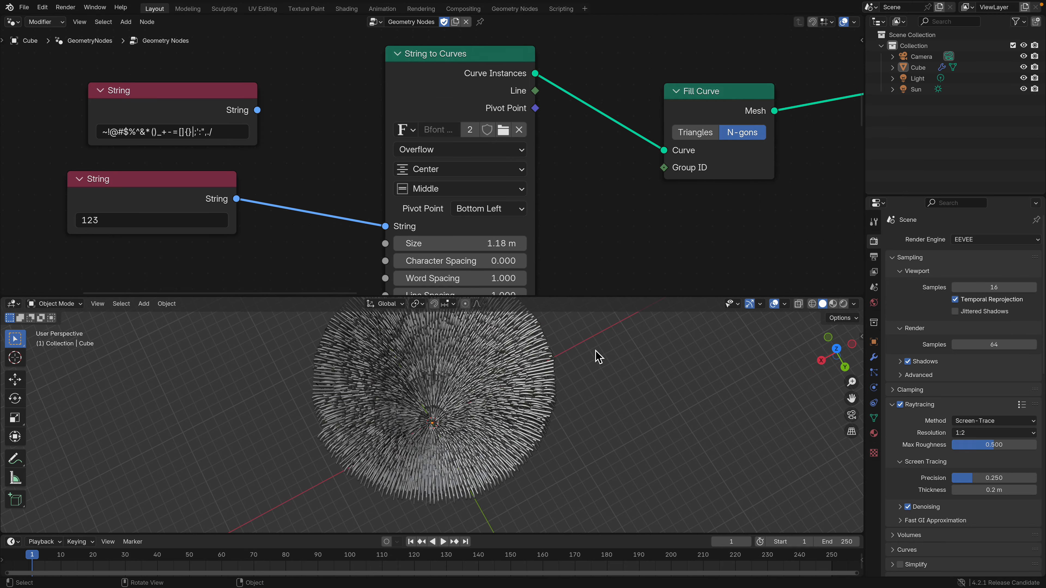
pyautogui.scroll(3, 642, 400)
pyautogui.moveTo(836, 356); pyautogui.dragTo(432, 345)
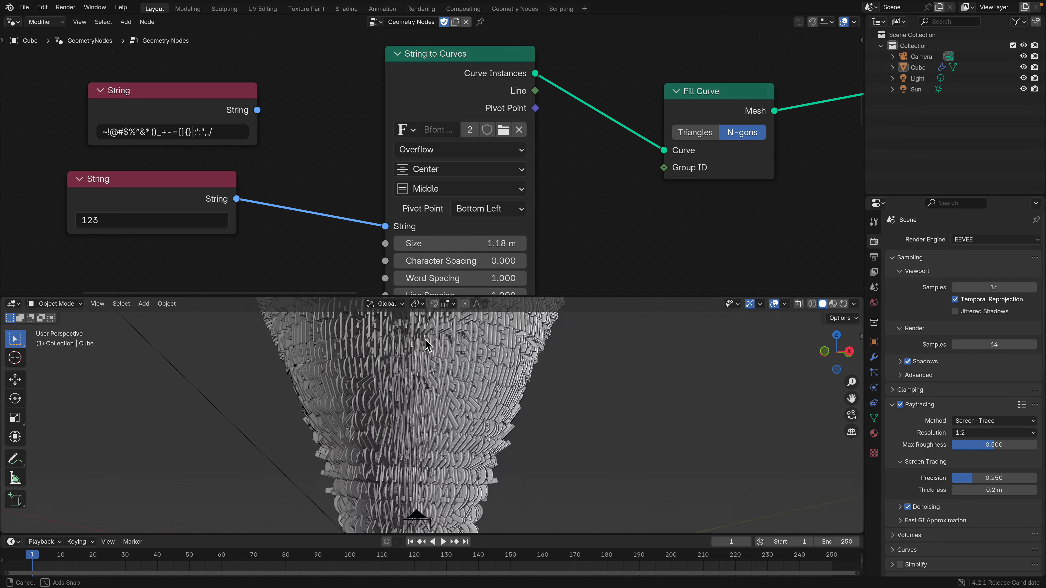
pyautogui.moveTo(431, 339); pyautogui.dragTo(391, 379, button='middle')
# Examine how the two String nodes relate to the String to Curves node
pyautogui.scroll(-5, 450, 210)
pyautogui.moveTo(538, 202); pyautogui.dragTo(467, 271, button='middle')
pyautogui.scroll(3, 468, 267)
pyautogui.scroll(-2, 478, 205)
pyautogui.click(187, 246)
pyautogui.scroll(1, 205, 240)
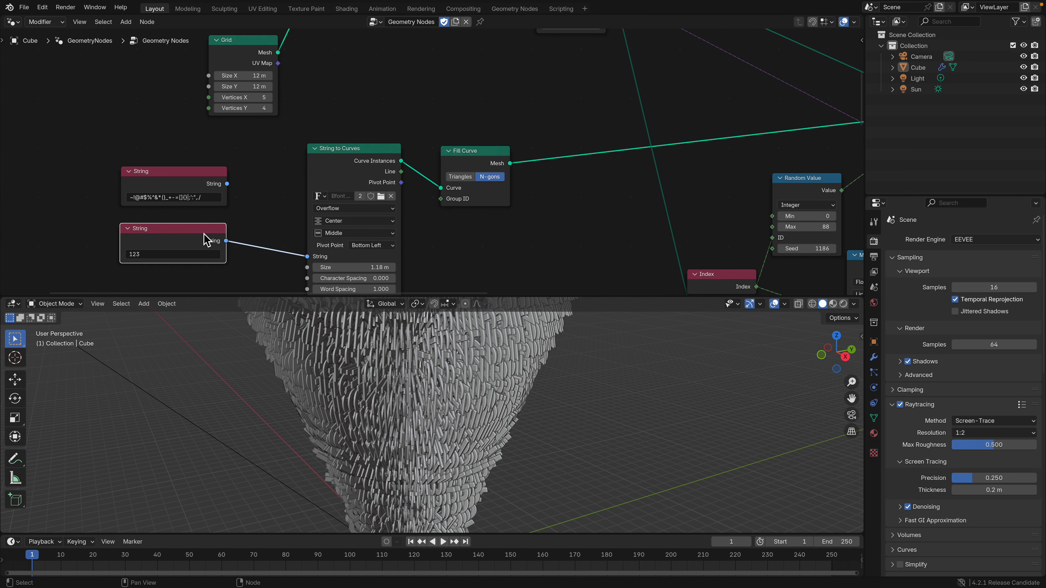
pyautogui.scroll(4, 203, 234)
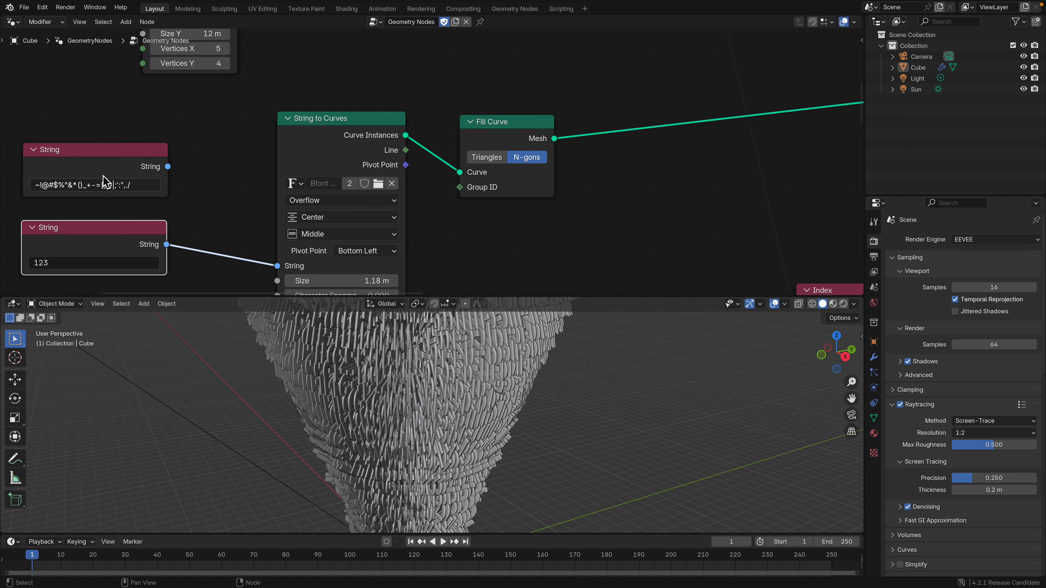
pyautogui.moveTo(321, 140); pyautogui.dragTo(312, 117)
pyautogui.moveTo(397, 154); pyautogui.dragTo(358, 189, button='middle')
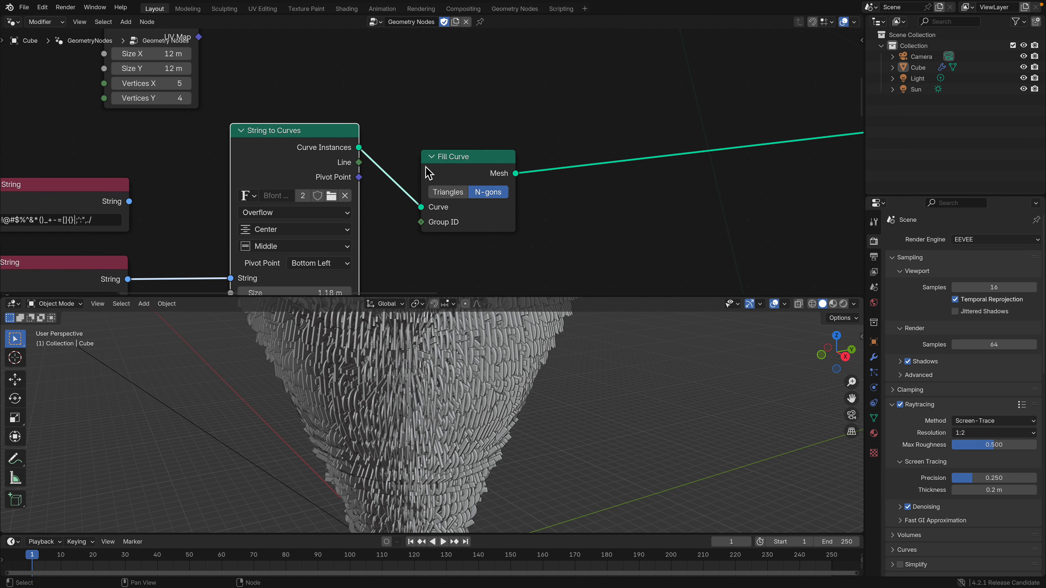
# Trace how Fill Curve and Curve to Points feed the Instance on Points node
pyautogui.moveTo(447, 161); pyautogui.dragTo(517, 154)
pyautogui.scroll(-3, 531, 157)
pyautogui.moveTo(542, 158); pyautogui.dragTo(367, 202, button='middle')
pyautogui.moveTo(556, 158); pyautogui.dragTo(344, 231, button='middle')
pyautogui.moveTo(584, 208); pyautogui.dragTo(594, 175)
pyautogui.moveTo(584, 175); pyautogui.dragTo(572, 183, button='middle')
pyautogui.scroll(-3, 571, 190)
pyautogui.scroll(2, 533, 181)
pyautogui.moveTo(265, 84); pyautogui.dragTo(336, 116, button='middle')
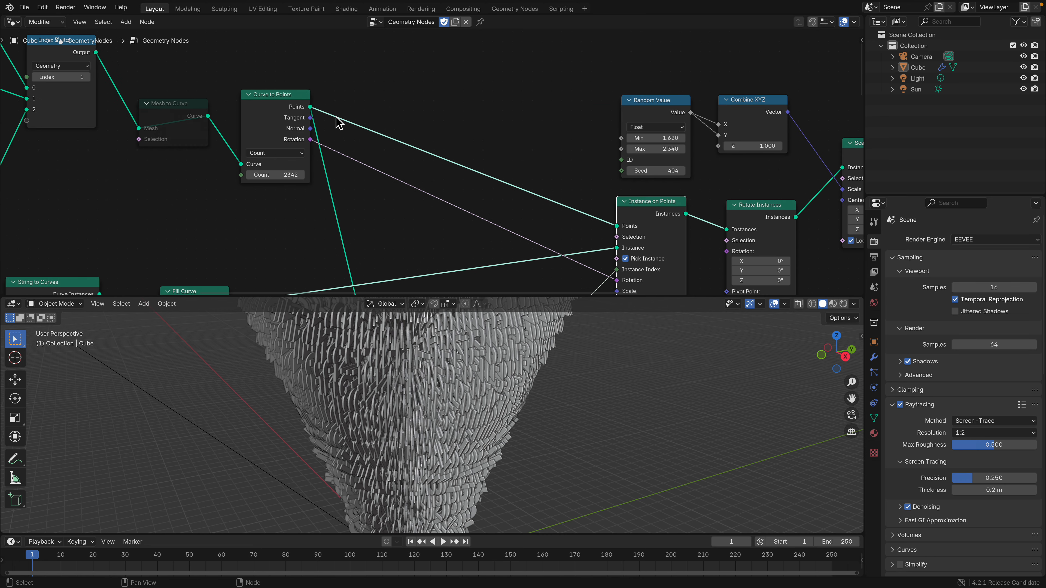
pyautogui.moveTo(272, 100); pyautogui.dragTo(277, 99)
pyautogui.moveTo(291, 94); pyautogui.dragTo(334, 104, button='middle')
pyautogui.moveTo(470, 199); pyautogui.dragTo(408, 150, button='middle')
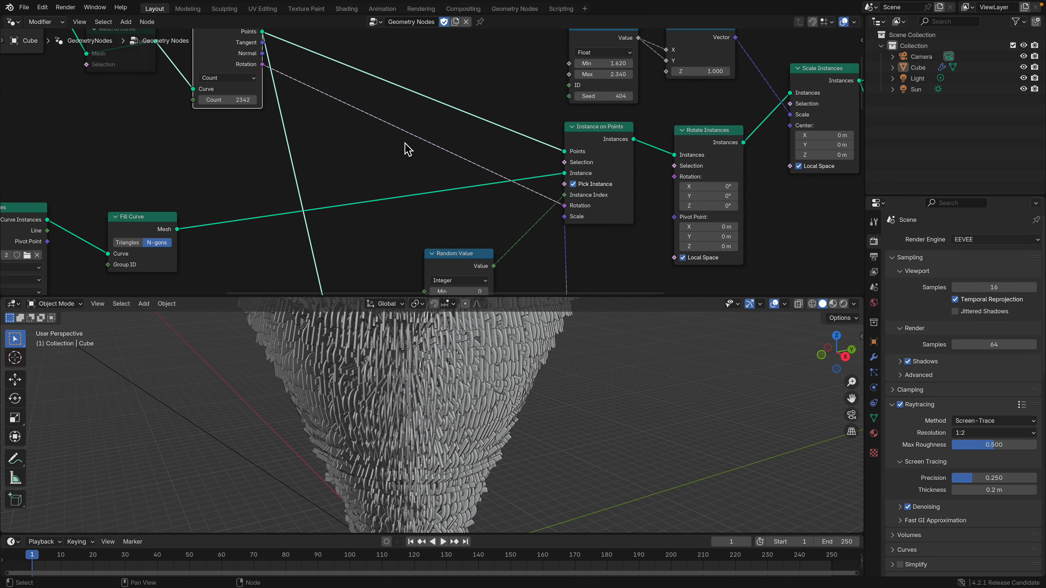
# Set the integer Random Value that drives Instance Index to a maximum of 138 and seed 1282
pyautogui.click(595, 185)
pyautogui.click(598, 192)
pyautogui.moveTo(528, 256); pyautogui.dragTo(524, 140, button='middle')
pyautogui.moveTo(455, 188); pyautogui.dragTo(490, 187)
pyautogui.moveTo(460, 215); pyautogui.dragTo(512, 205)
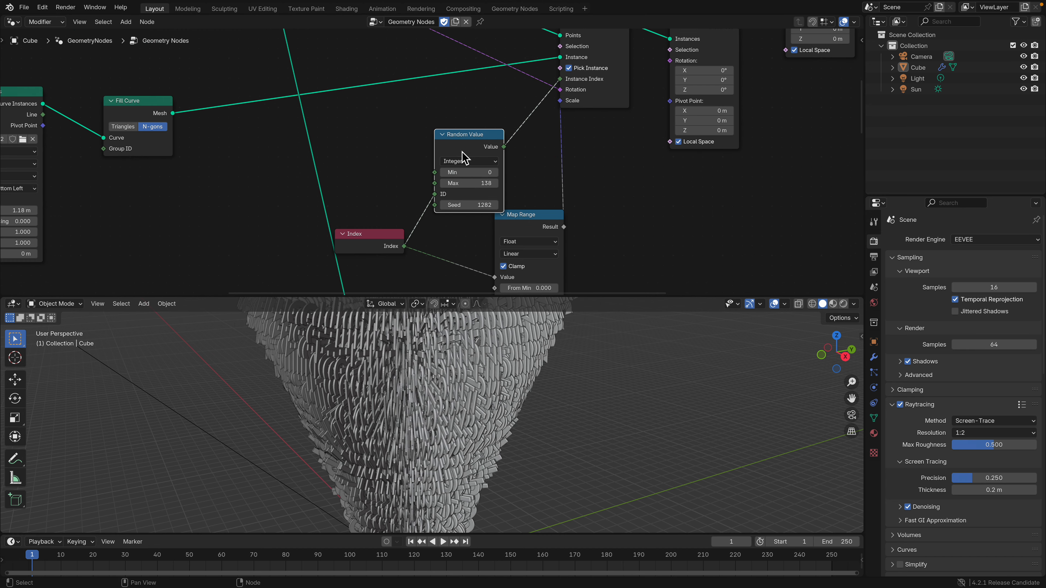
# Reposition the integer Random Value, Index and Map Range nodes and set Map Range's To Max to 0.280
pyautogui.moveTo(465, 158); pyautogui.dragTo(427, 125)
pyautogui.moveTo(371, 241); pyautogui.dragTo(336, 201)
pyautogui.moveTo(520, 217); pyautogui.dragTo(509, 173)
pyautogui.moveTo(530, 245); pyautogui.dragTo(478, 183, button='middle')
pyautogui.moveTo(506, 474); pyautogui.dragTo(512, 412, button='middle')
pyautogui.scroll(2, 455, 213)
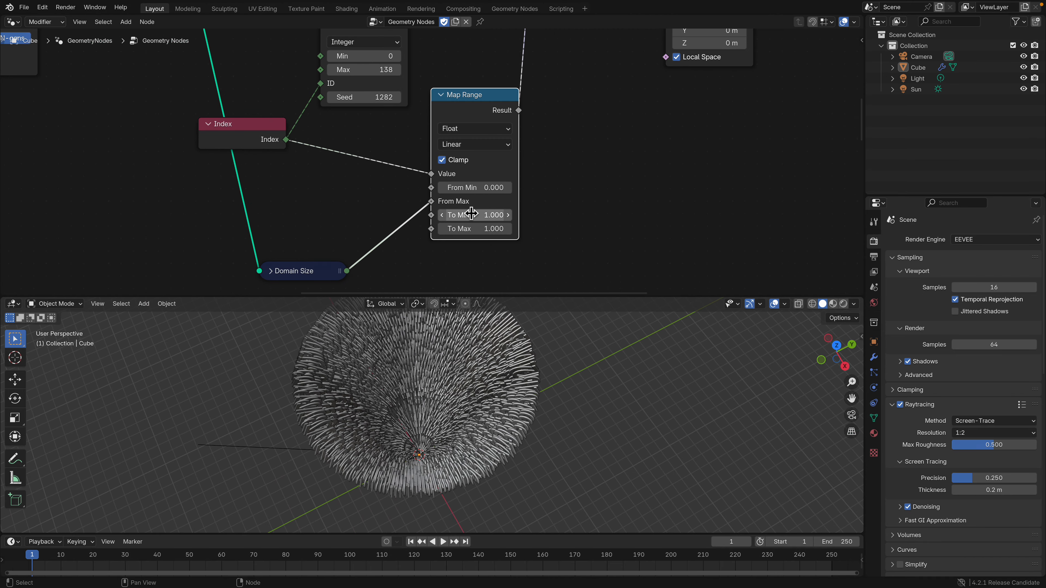
pyautogui.moveTo(475, 228); pyautogui.dragTo(449, 228)
pyautogui.moveTo(532, 383); pyautogui.dragTo(491, 325, button='middle')
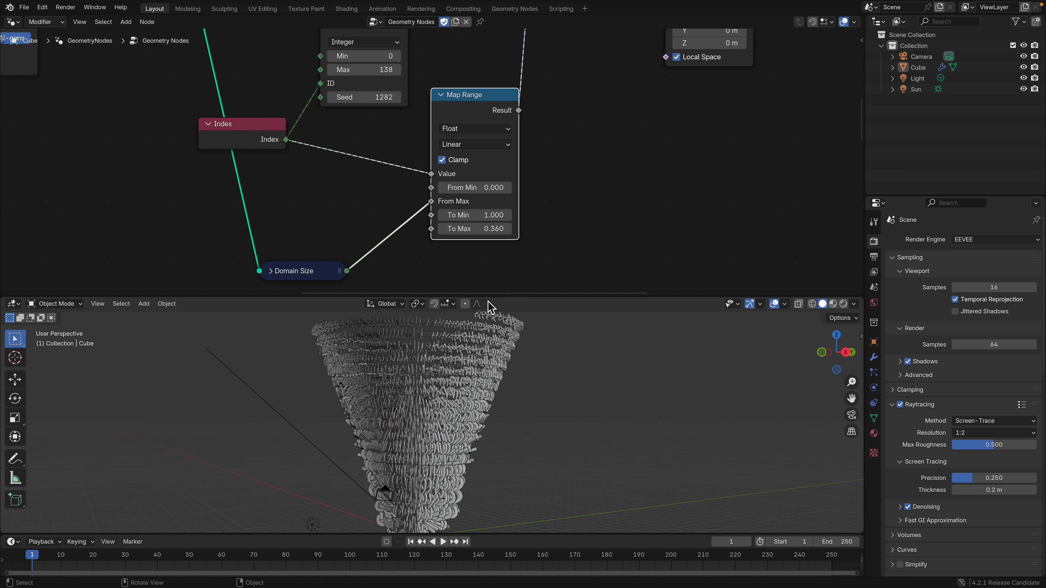
pyautogui.moveTo(457, 229); pyautogui.dragTo(454, 229)
# Move the Domain Size node up, directly below the Index node
pyautogui.moveTo(302, 276); pyautogui.dragTo(329, 229)
pyautogui.moveTo(347, 204); pyautogui.dragTo(352, 235, button='middle')
pyautogui.moveTo(333, 255); pyautogui.dragTo(327, 223)
pyautogui.scroll(1, 465, 200)
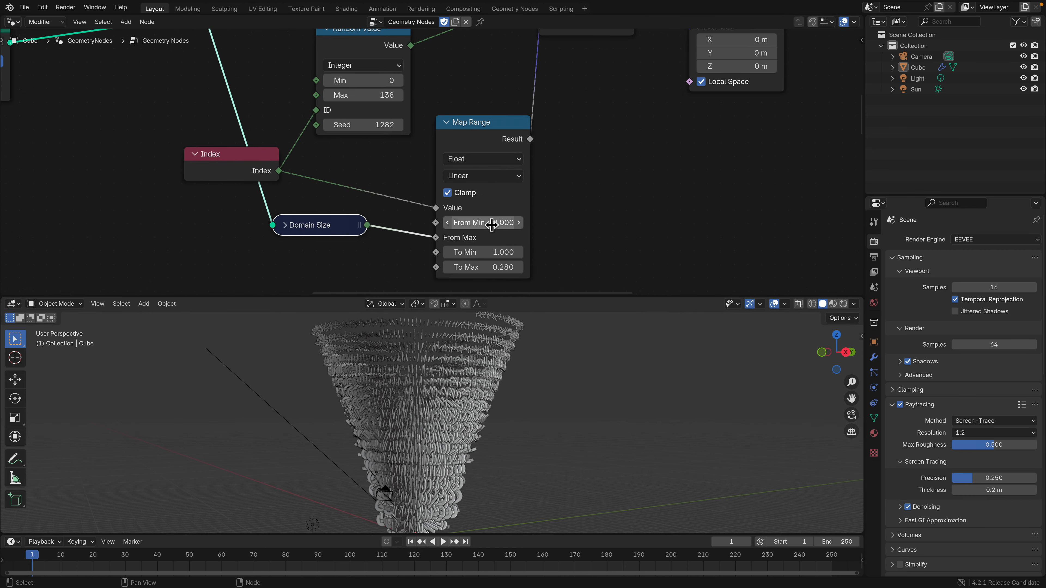
# Examine the chain from Instance on Points through Rotate Instances to Scale Instances
pyautogui.moveTo(625, 98); pyautogui.dragTo(540, 184, button='middle')
pyautogui.scroll(1, 540, 185)
pyautogui.scroll(-1, 540, 184)
pyautogui.moveTo(543, 120); pyautogui.dragTo(405, 232, button='middle')
pyautogui.scroll(-4, 412, 227)
pyautogui.click(470, 133)
pyautogui.moveTo(470, 133); pyautogui.dragTo(457, 182, button='middle')
pyautogui.moveTo(364, 193); pyautogui.dragTo(368, 200)
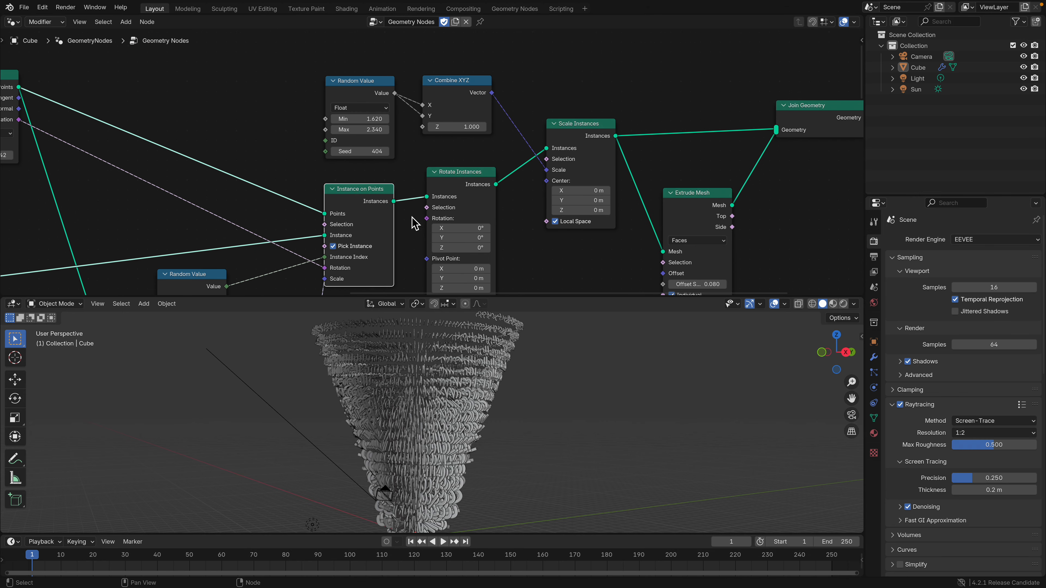
pyautogui.moveTo(442, 257); pyautogui.dragTo(430, 193, button='middle')
pyautogui.moveTo(506, 191); pyautogui.dragTo(500, 241, button='middle')
pyautogui.moveTo(474, 170); pyautogui.dragTo(474, 191, button='middle')
# Set the float Random Value feeding Combine XYZ to a maximum of 1.660 and seed 464
pyautogui.moveTo(434, 94); pyautogui.dragTo(442, 76)
pyautogui.moveTo(354, 140); pyautogui.dragTo(374, 152)
pyautogui.moveTo(598, 391); pyautogui.dragTo(598, 460, button='middle')
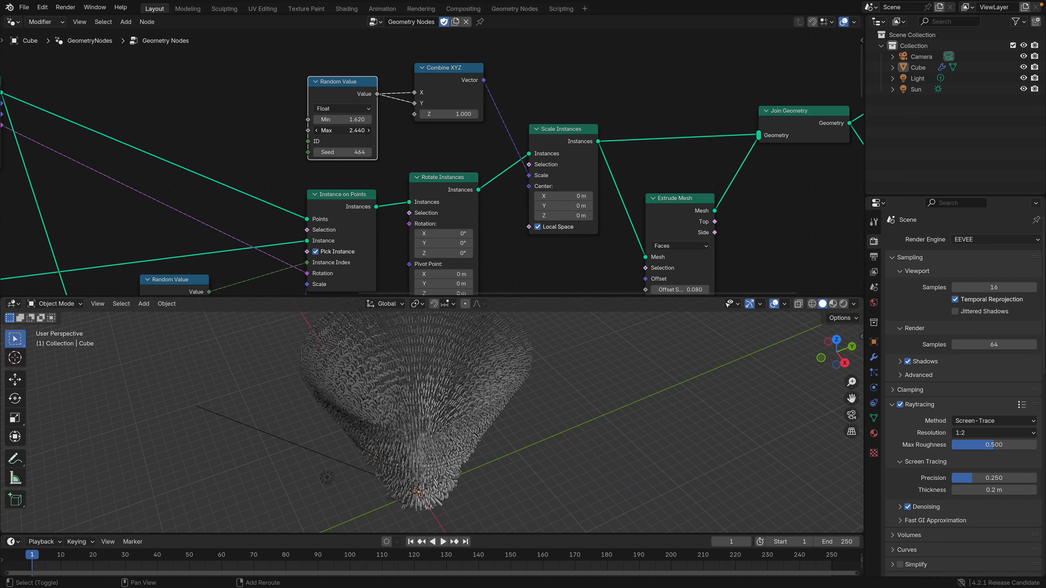
pyautogui.moveTo(342, 130); pyautogui.dragTo(434, 263)
pyautogui.moveTo(500, 373); pyautogui.dragTo(511, 342, button='middle')
pyautogui.moveTo(349, 131)
pyautogui.mouseDown()
pyautogui.moveTo(382, 130)
pyautogui.moveTo(334, 130)
pyautogui.mouseUp()
# Reposition the Scale Instances and Extrude Mesh nodes and set the extrusion's Offset Scale to 0.320
pyautogui.moveTo(562, 126); pyautogui.dragTo(561, 108)
pyautogui.moveTo(602, 171); pyautogui.dragTo(505, 144, button='middle')
pyautogui.moveTo(598, 170); pyautogui.dragTo(598, 149)
pyautogui.moveTo(590, 242)
pyautogui.mouseDown()
pyautogui.moveTo(618, 242)
pyautogui.moveTo(605, 242)
pyautogui.mouseUp()
pyautogui.moveTo(598, 369); pyautogui.dragTo(587, 465, button='middle')
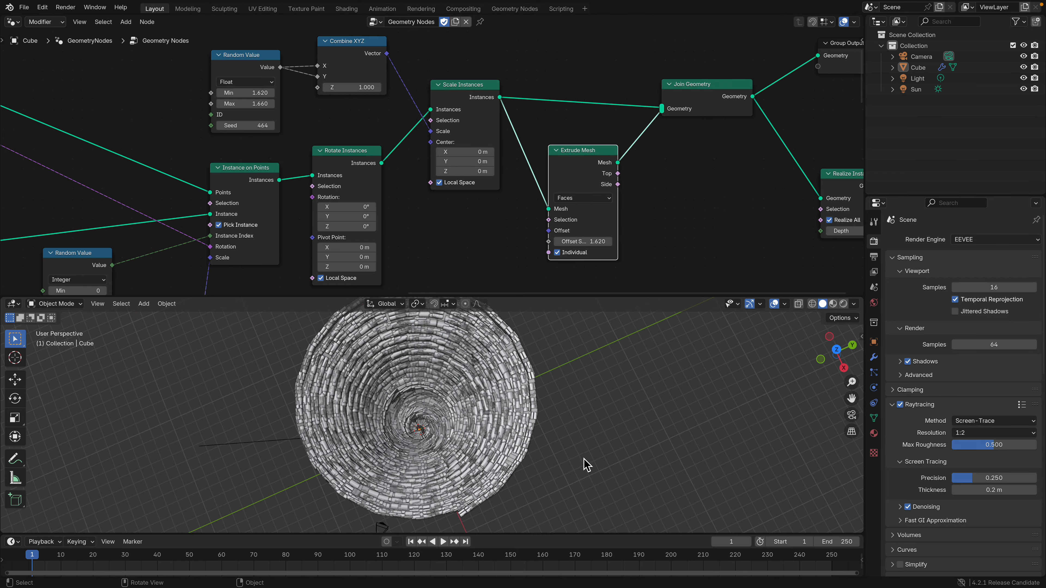
pyautogui.click(843, 346)
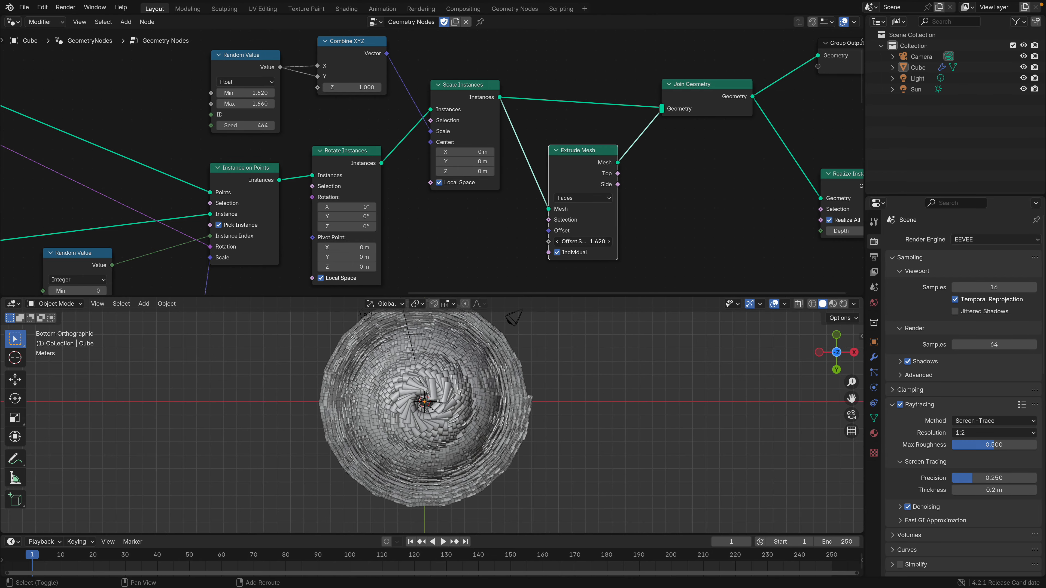
pyautogui.moveTo(589, 242); pyautogui.dragTo(535, 242)
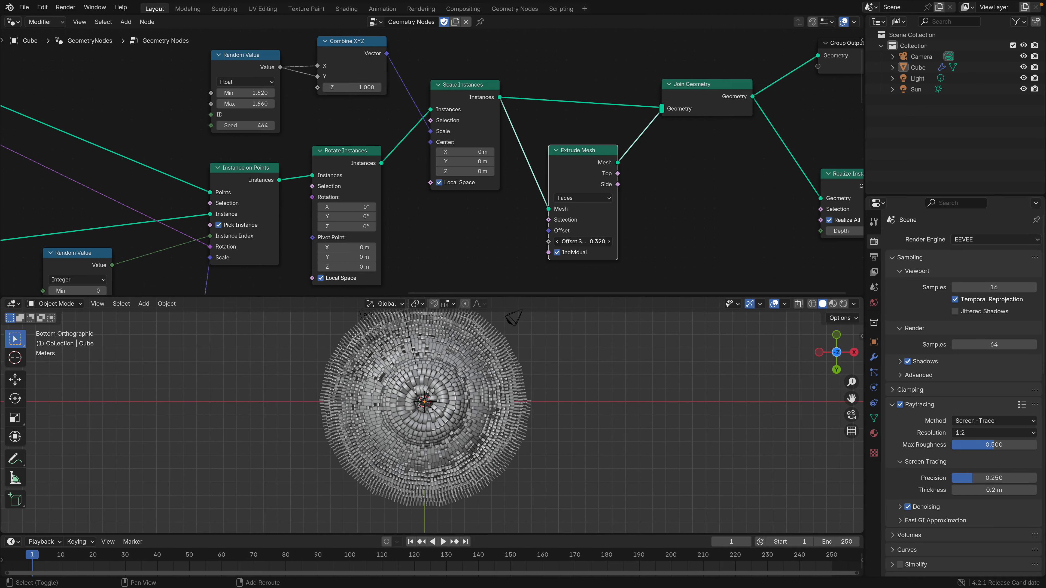
# Save the file circular_art_006.blend
pyautogui.scroll(-3, 474, 248)
pyautogui.moveTo(476, 249); pyautogui.dragTo(487, 159, button='middle')
pyautogui.press('super+s')
# Set the seed of the integer Random Value node to 1544
pyautogui.scroll(2, 437, 177)
pyautogui.moveTo(384, 207); pyautogui.dragTo(478, 119, button='middle')
pyautogui.moveTo(247, 147); pyautogui.dragTo(311, 147)
pyautogui.scroll(3, 429, 391)
pyautogui.scroll(-2, 425, 394)
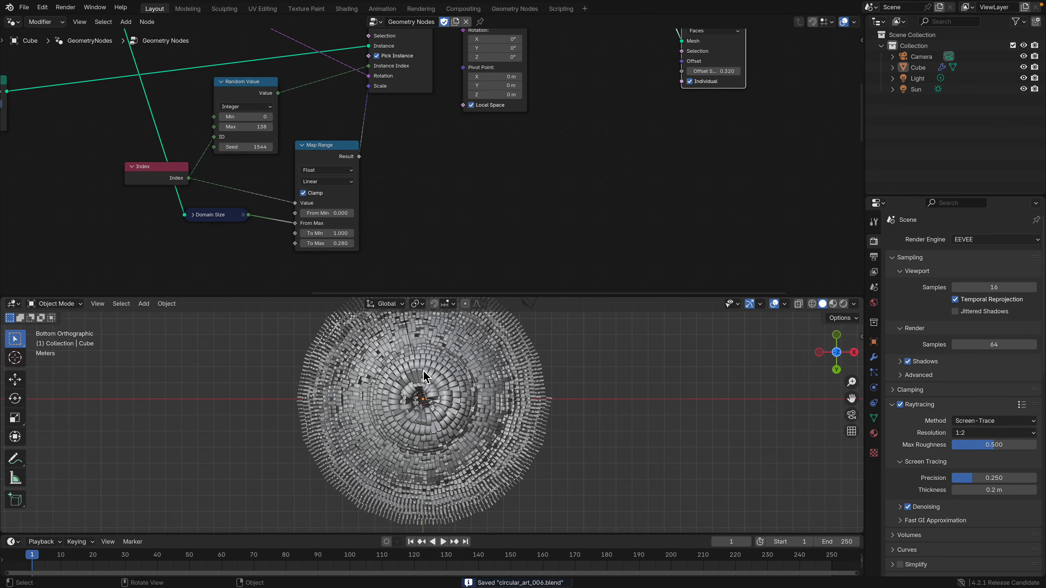
# Switch the viewport to rendered shading, select the cube and display its modifiers
pyautogui.moveTo(648, 159); pyautogui.dragTo(551, 255, button='middle')
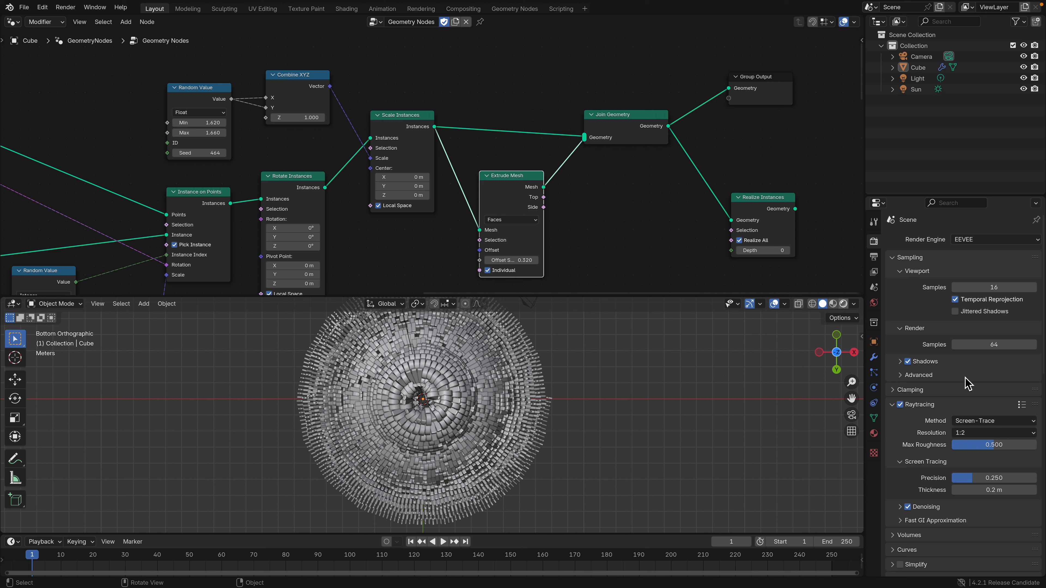
pyautogui.moveTo(450, 374); pyautogui.dragTo(459, 342, button='middle')
pyautogui.scroll(5, 459, 141)
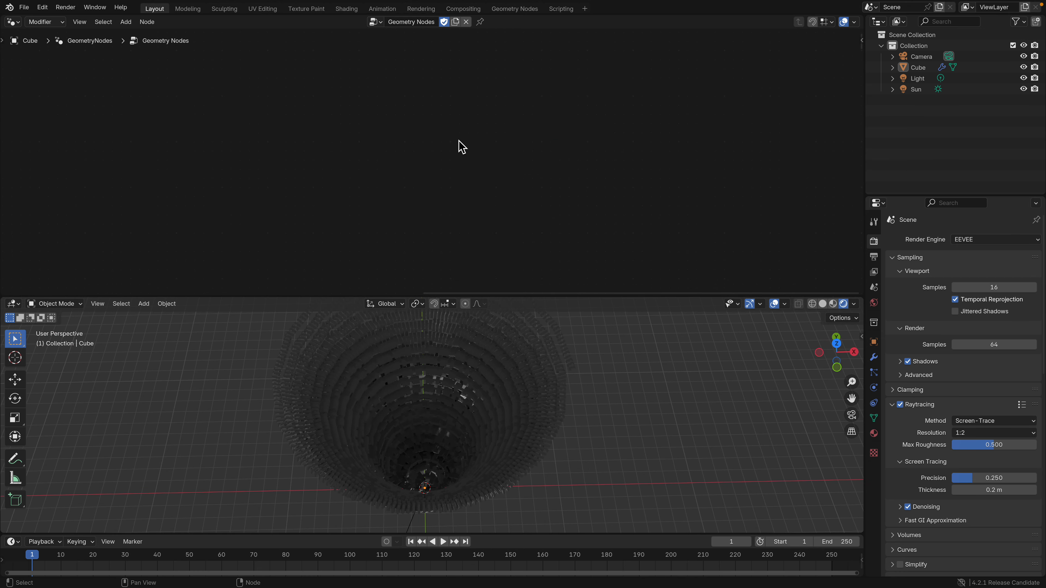
pyautogui.moveTo(468, 409); pyautogui.dragTo(427, 448, button='middle')
pyautogui.click(531, 341)
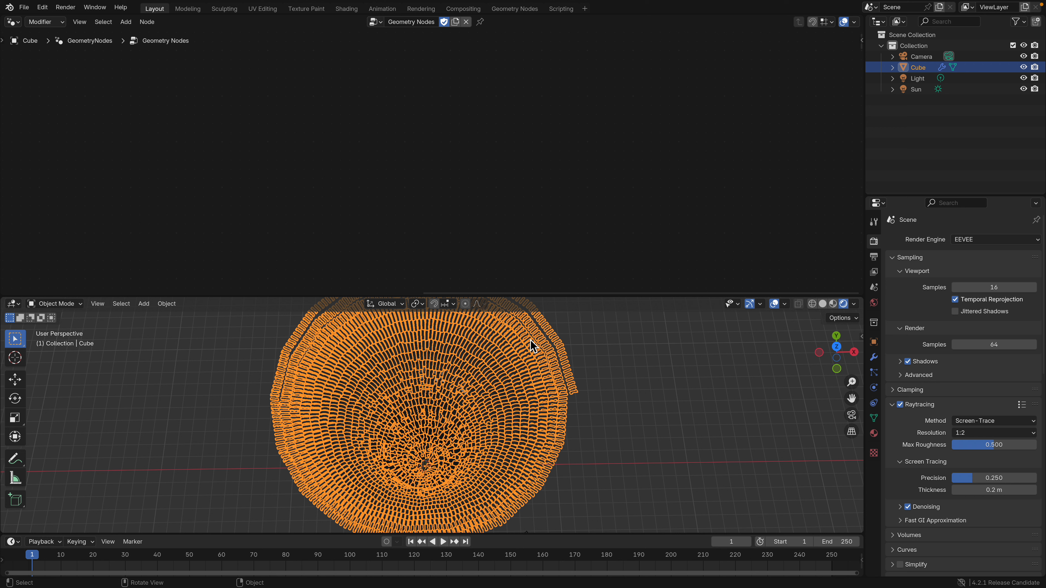
pyautogui.click(875, 357)
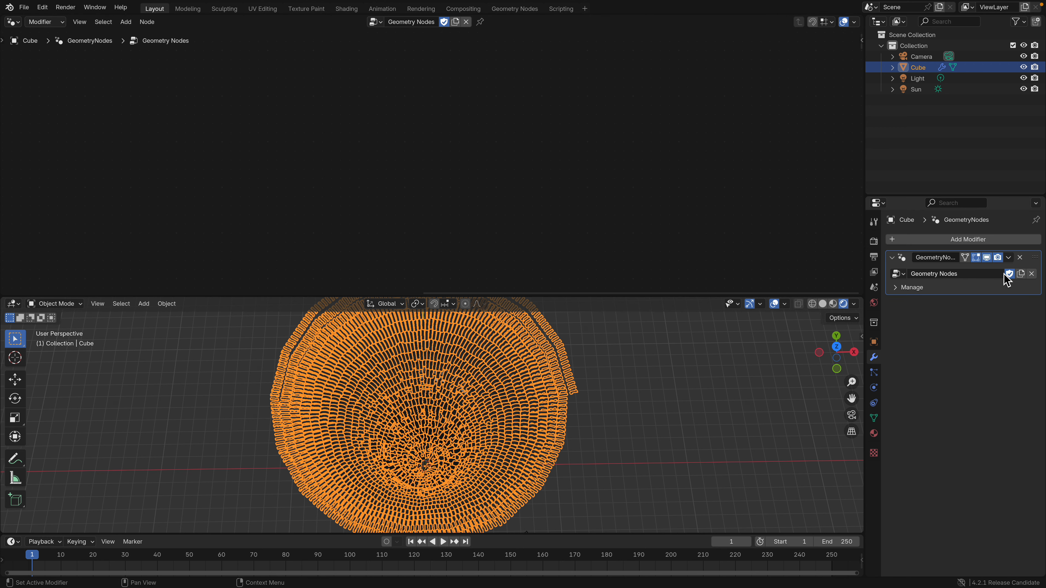
# Spread out the Join Geometry, Group Output and Realize Instances nodes and deselect the cube
pyautogui.scroll(-9, 478, 138)
pyautogui.moveTo(556, 230); pyautogui.dragTo(548, 95, button='middle')
pyautogui.scroll(10, 546, 140)
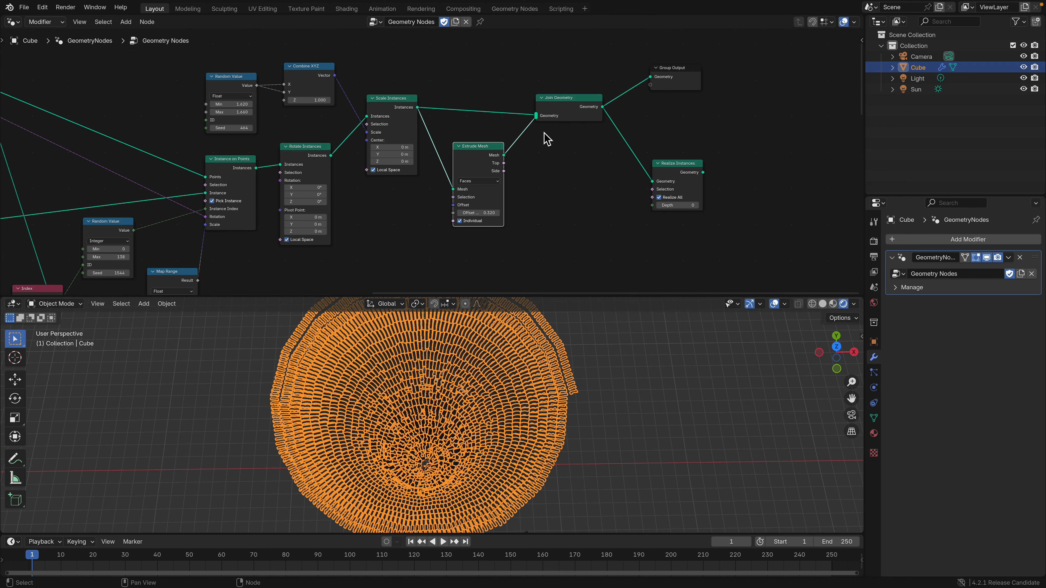
pyautogui.moveTo(615, 82); pyautogui.dragTo(632, 91)
pyautogui.moveTo(722, 84); pyautogui.dragTo(601, 135, button='middle')
pyautogui.moveTo(674, 81); pyautogui.dragTo(691, 57)
pyautogui.moveTo(665, 211); pyautogui.dragTo(695, 164)
pyautogui.scroll(-3, 537, 374)
pyautogui.click(541, 397)
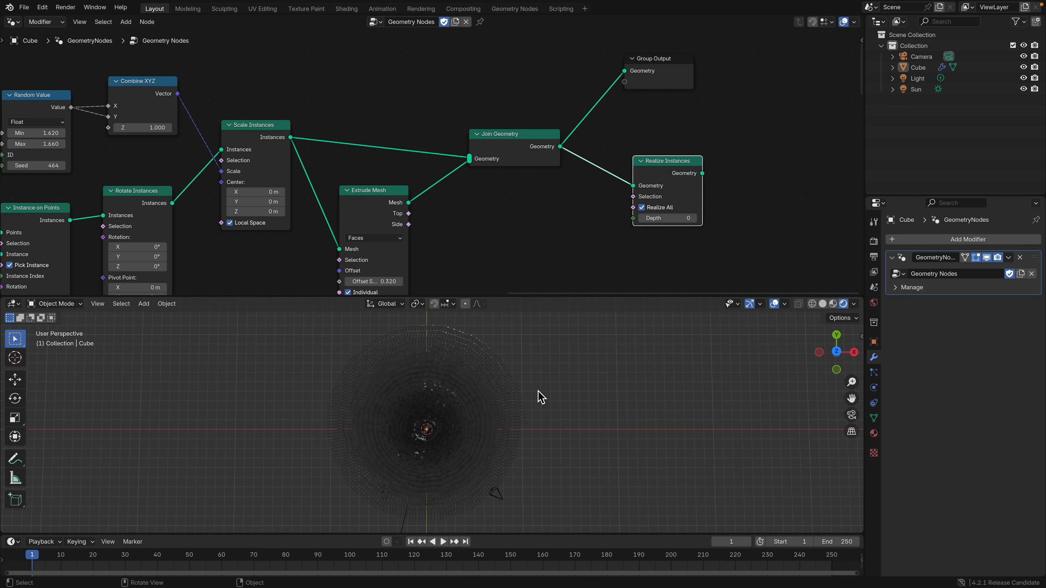
# Move the Realize Instances node closer to Join Geometry and save the file
pyautogui.moveTo(541, 396); pyautogui.dragTo(450, 415, button='middle')
pyautogui.moveTo(687, 163); pyautogui.dragTo(663, 157)
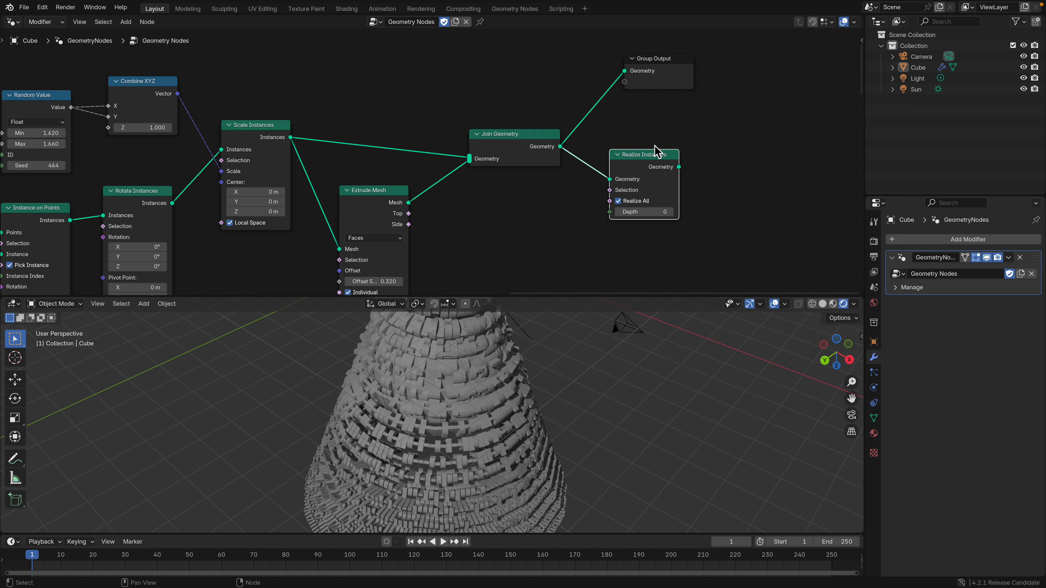
pyautogui.scroll(-1, 544, 125)
pyautogui.hotkey('ctrl', 's')
# Set the Extrude Mesh node's offset scale to 0.260
pyautogui.moveTo(472, 211); pyautogui.dragTo(539, 154, button='middle')
pyautogui.moveTo(473, 235); pyautogui.dragTo(528, 240, button='middle')
pyautogui.moveTo(506, 221)
pyautogui.mouseDown()
pyautogui.moveTo(481, 222)
pyautogui.moveTo(510, 232)
pyautogui.mouseUp()
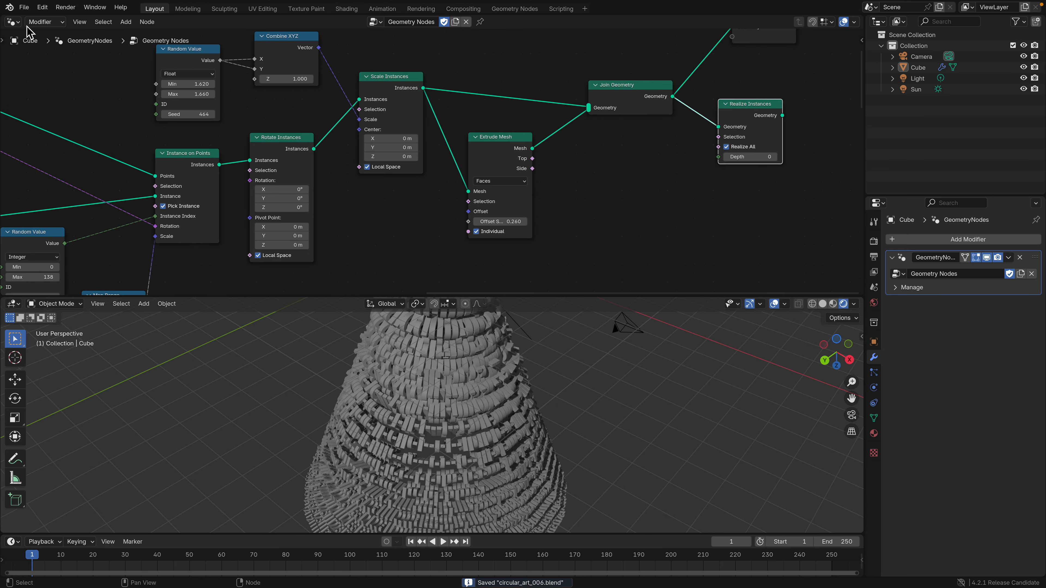
# Check the program version on the splash screen, close it, and move the float Random Value node slightly up
pyautogui.click(40, 20)
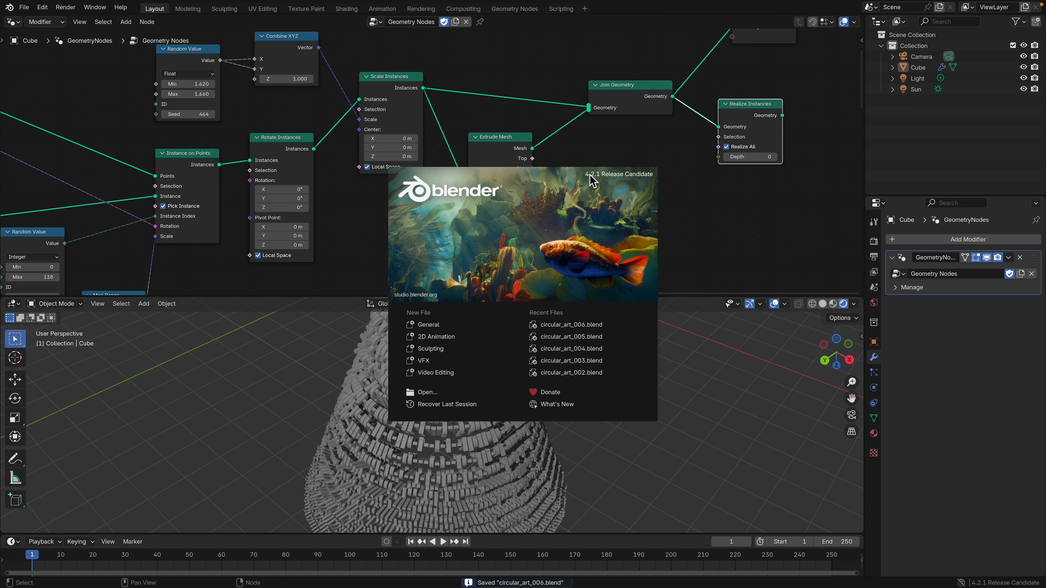
pyautogui.click(581, 161)
pyautogui.scroll(-3, 363, 195)
pyautogui.moveTo(275, 144); pyautogui.dragTo(468, 170, button='middle')
pyautogui.moveTo(409, 101); pyautogui.dragTo(359, 149)
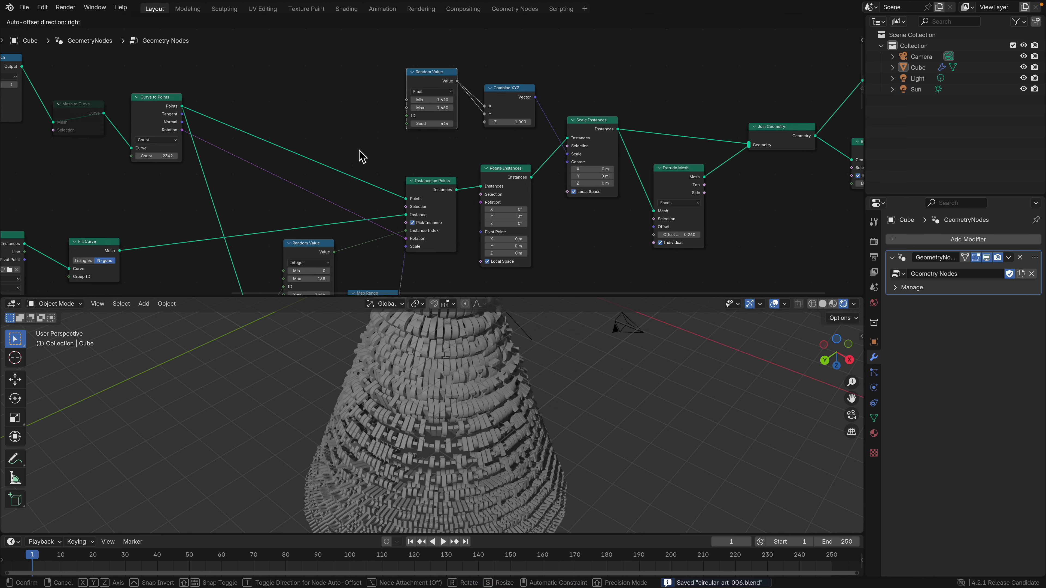
pyautogui.click(359, 149)
# Connect the String node holding the special characters to the String input of String to Curves
pyautogui.moveTo(171, 225); pyautogui.dragTo(379, 154, button='middle')
pyautogui.scroll(7, 348, 152)
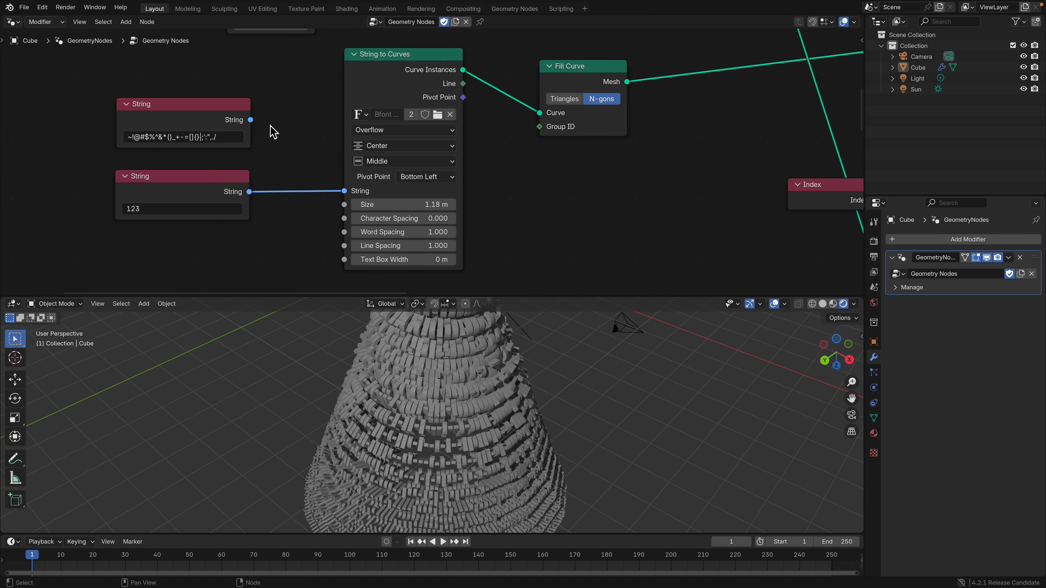
pyautogui.scroll(1, 259, 128)
pyautogui.moveTo(338, 189); pyautogui.dragTo(338, 192)
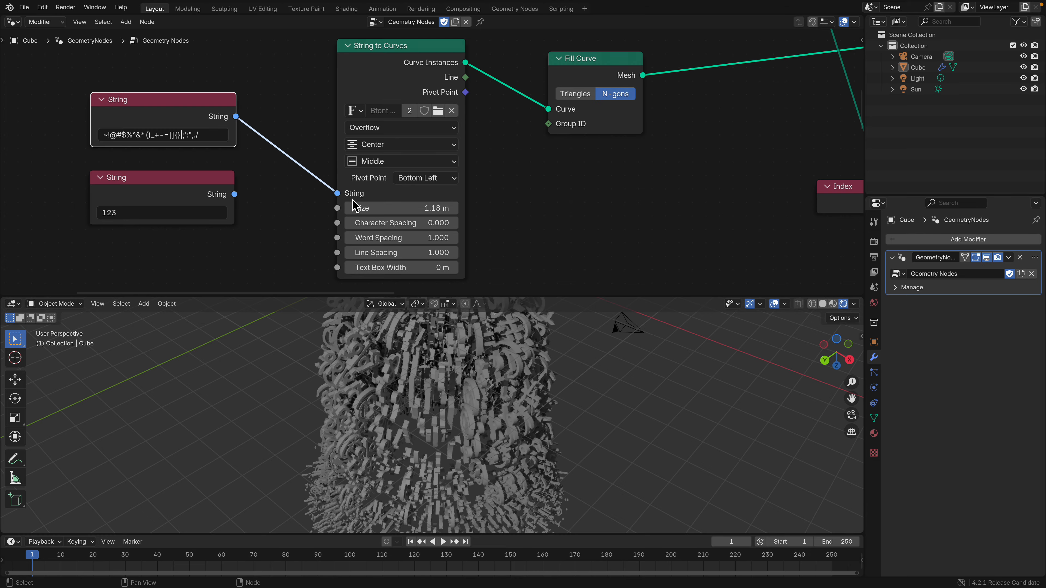
# Set the String to Curves text size to 0.36 m
pyautogui.moveTo(540, 378); pyautogui.dragTo(468, 427, button='middle')
pyautogui.scroll(-4, 490, 439)
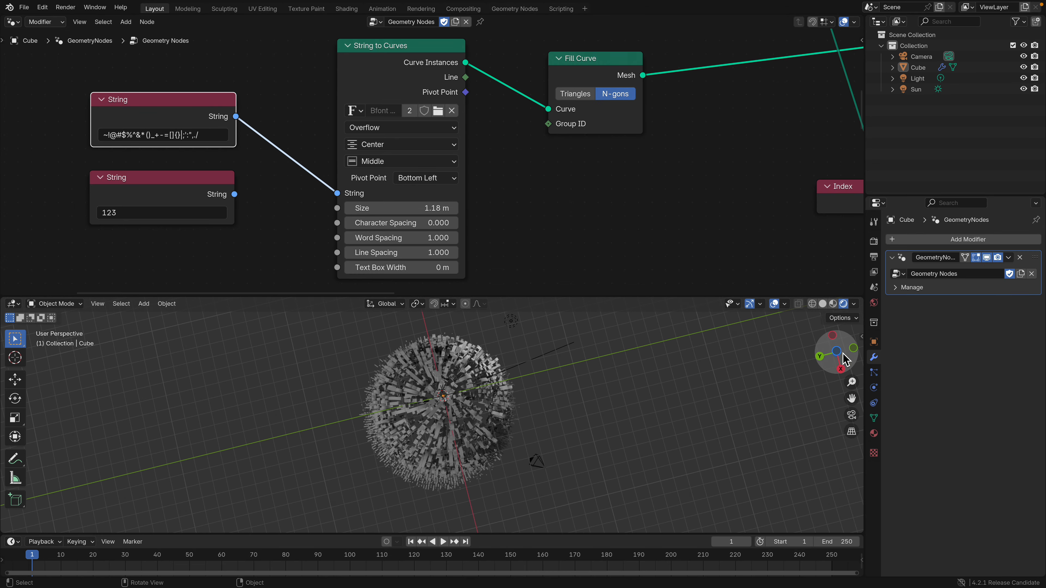
pyautogui.moveTo(845, 359); pyautogui.dragTo(568, 407)
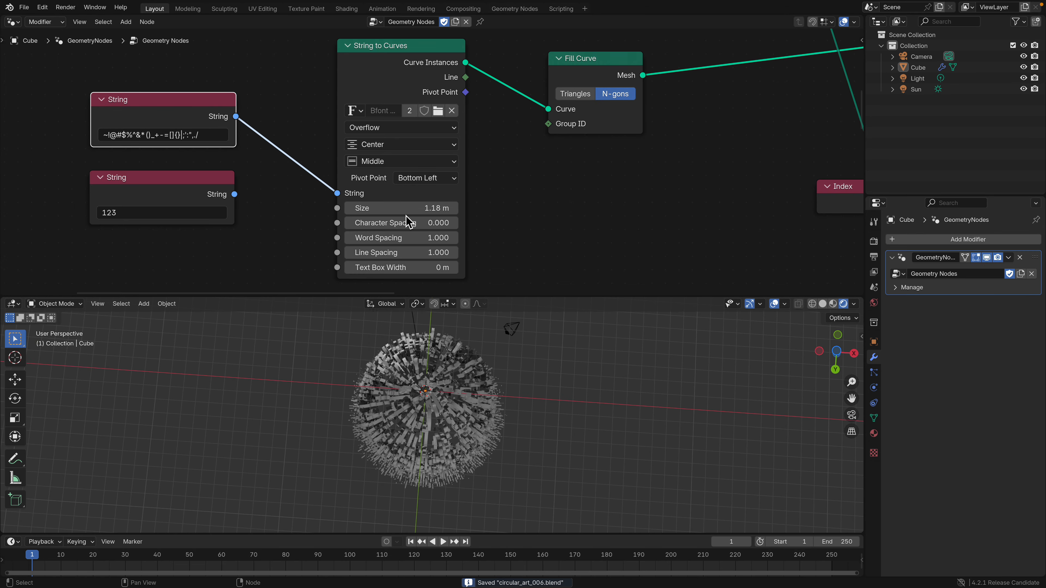
pyautogui.moveTo(406, 208); pyautogui.dragTo(337, 208)
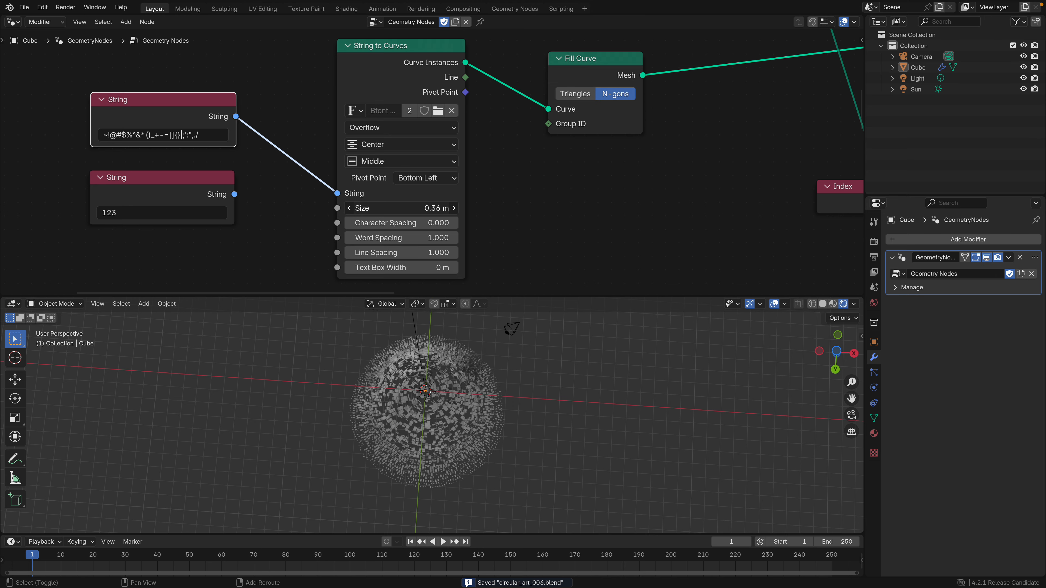
# Set the Spiral node to resolution 22 and 10 rotations, and view the result from below
pyautogui.scroll(10, 477, 126)
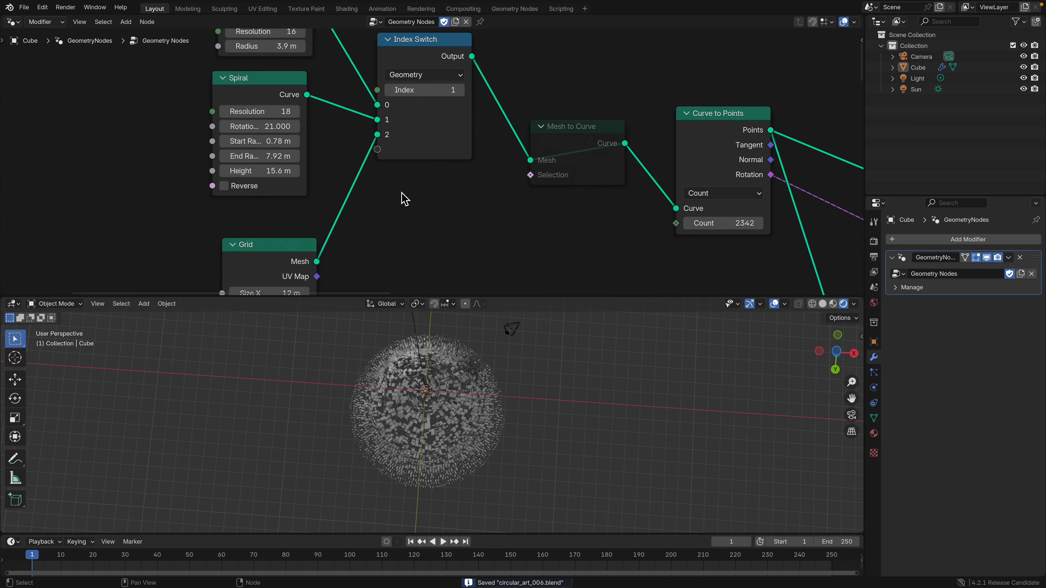
pyautogui.keyDown('shift'); pyautogui.moveTo(426, 375); pyautogui.dragTo(421, 400, button='middle'); pyautogui.keyUp('shift')
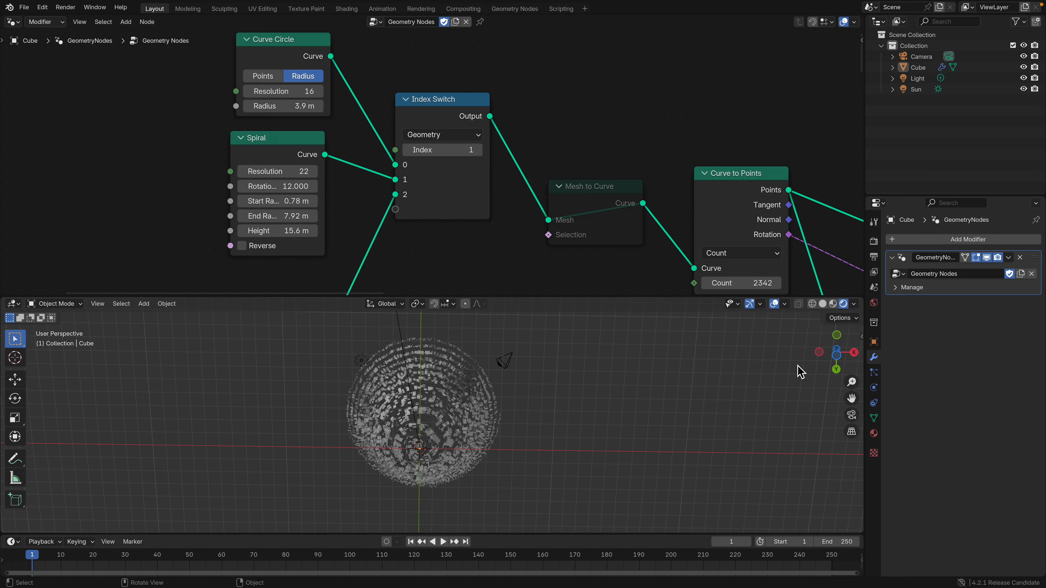
pyautogui.click(836, 354)
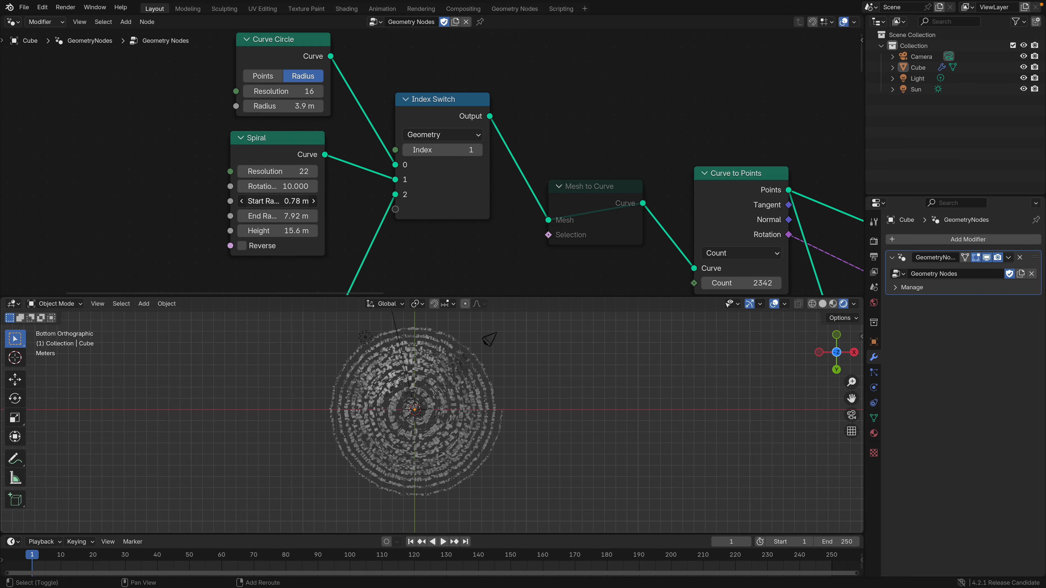
# Set the Spiral's start radius to 1 m, end radius to 6.92 m and height to 13.2 m, and save the file
pyautogui.keyDown('shift'); pyautogui.moveTo(295, 201); pyautogui.dragTo(288, 201); pyautogui.keyUp('shift')
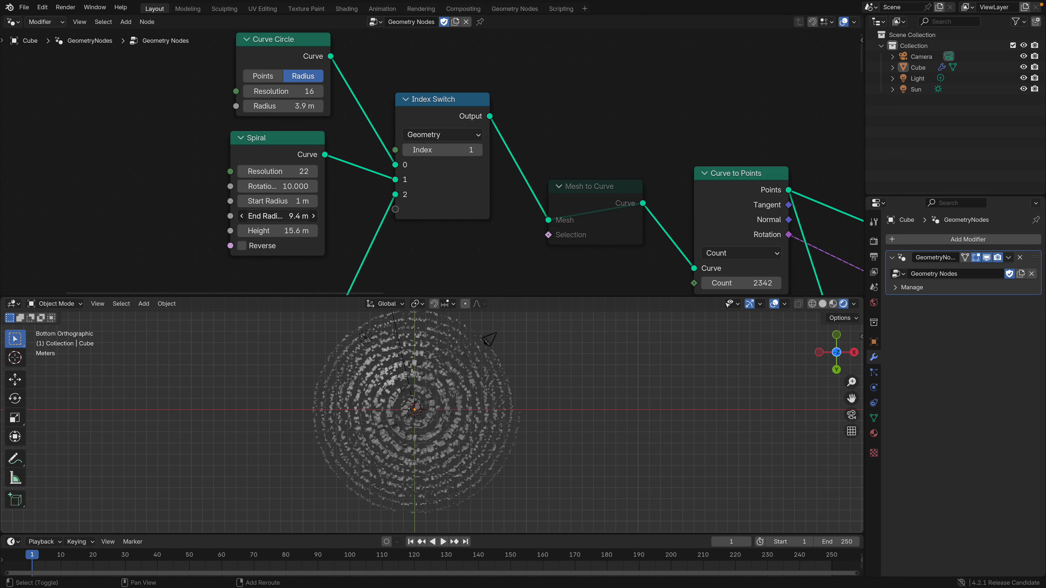
pyautogui.moveTo(292, 231); pyautogui.dragTo(323, 231)
pyautogui.moveTo(502, 461); pyautogui.dragTo(402, 328, button='middle')
pyautogui.moveTo(294, 231); pyautogui.dragTo(257, 230)
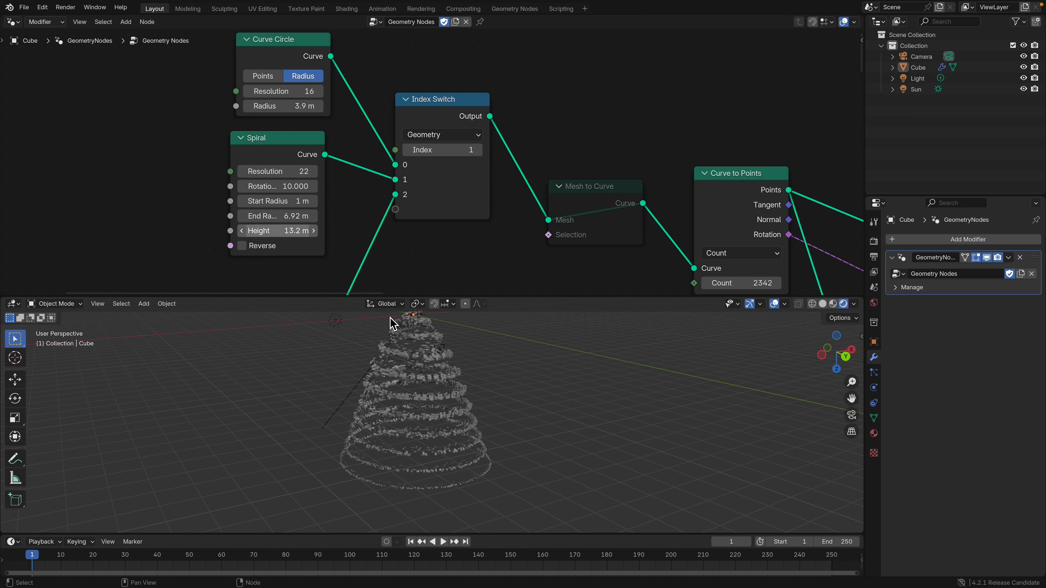
pyautogui.moveTo(392, 322); pyautogui.dragTo(357, 367, button='middle')
pyautogui.hotkey('ctrl', 's')
pyautogui.moveTo(535, 391); pyautogui.dragTo(458, 396, button='middle')
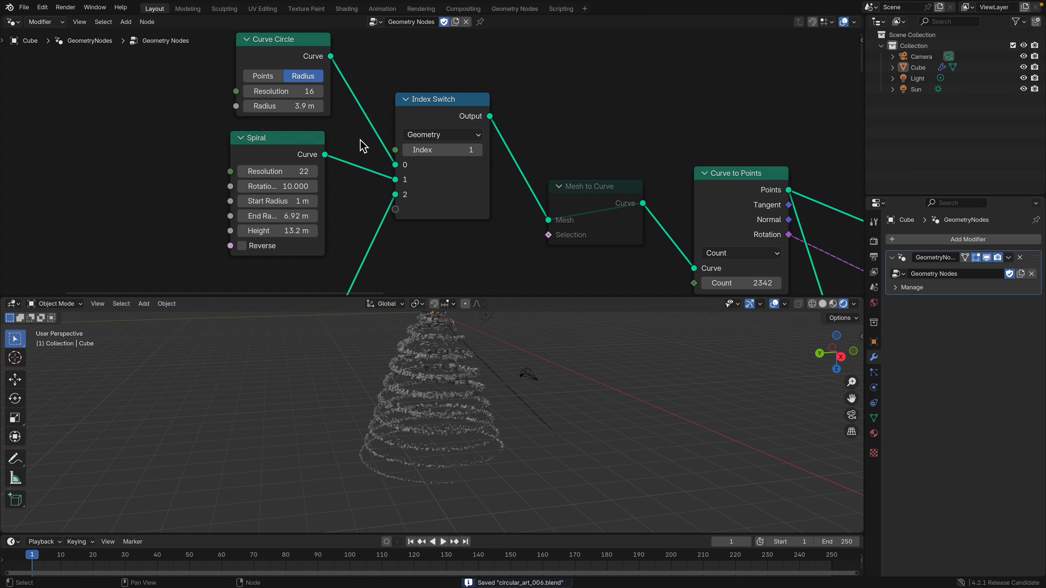
# Set the Index Switch to 0 to preview the circle layout, and return it to 1
pyautogui.moveTo(309, 170); pyautogui.dragTo(304, 193, button='middle')
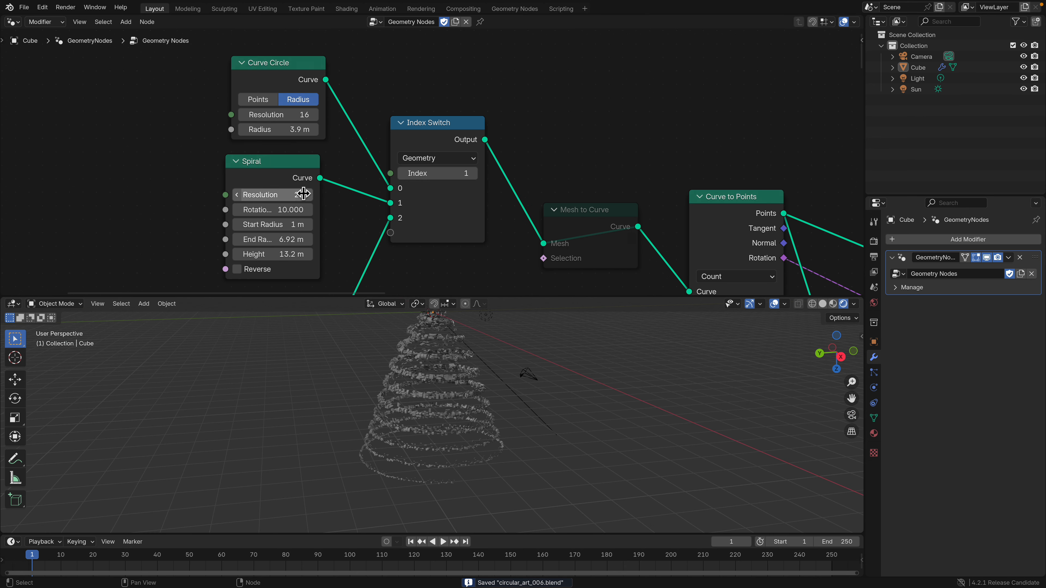
pyautogui.click(403, 173)
pyautogui.moveTo(517, 387); pyautogui.dragTo(412, 412, button='middle')
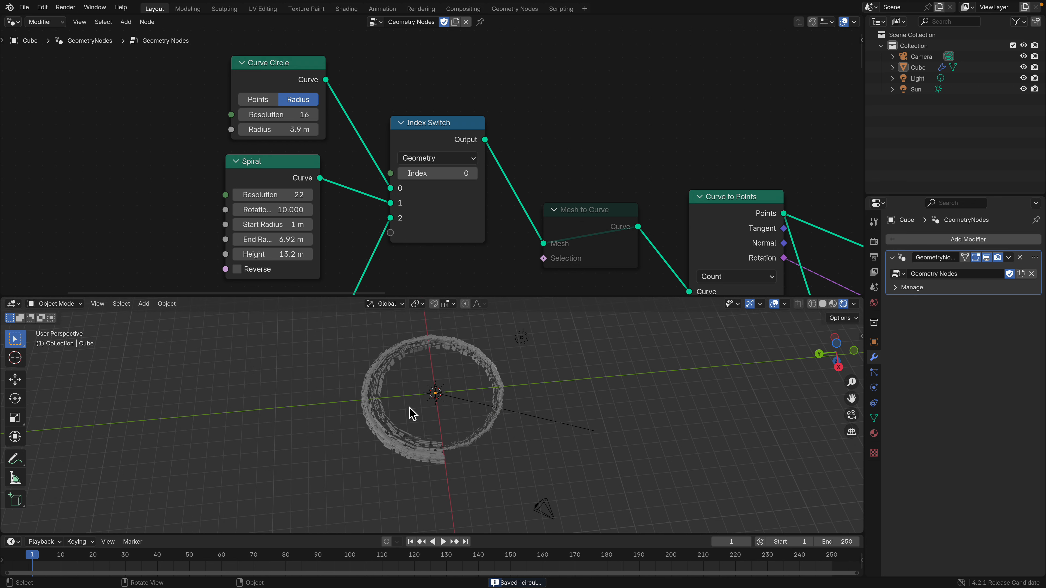
pyautogui.click(474, 174)
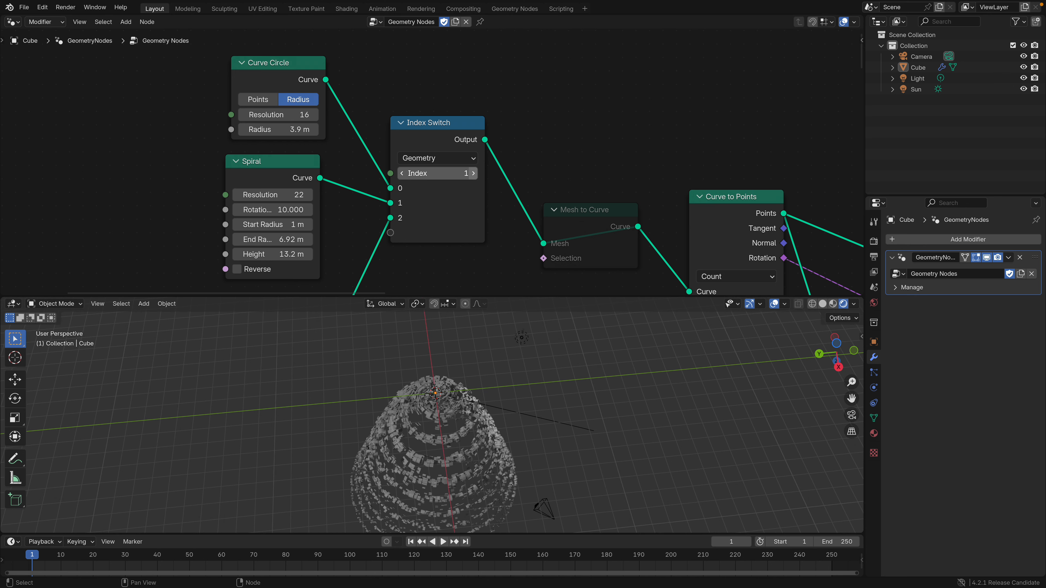
# Set the Index Switch to 2 for the grid layout and the Curve to Points count to 12
pyautogui.click(473, 174)
pyautogui.moveTo(515, 396); pyautogui.dragTo(475, 329, button='middle')
pyautogui.moveTo(646, 202); pyautogui.dragTo(538, 107, button='middle')
pyautogui.click(641, 215)
pyautogui.write('12')
pyautogui.press('Return')
# Unmute the Mesh to Curve node to preview its effect on the grid, and mute it again
pyautogui.click(492, 131)
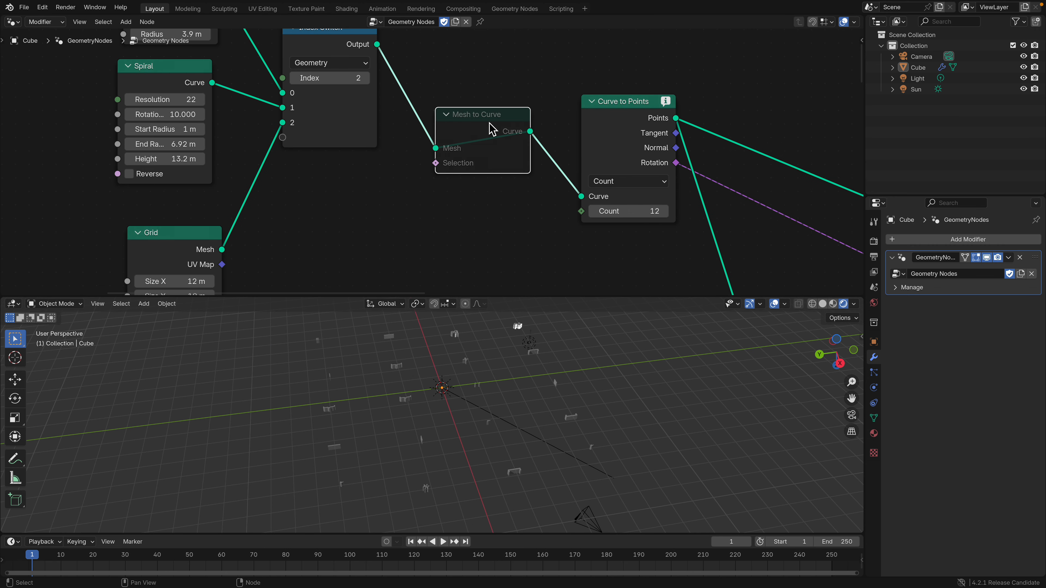
pyautogui.press('m')
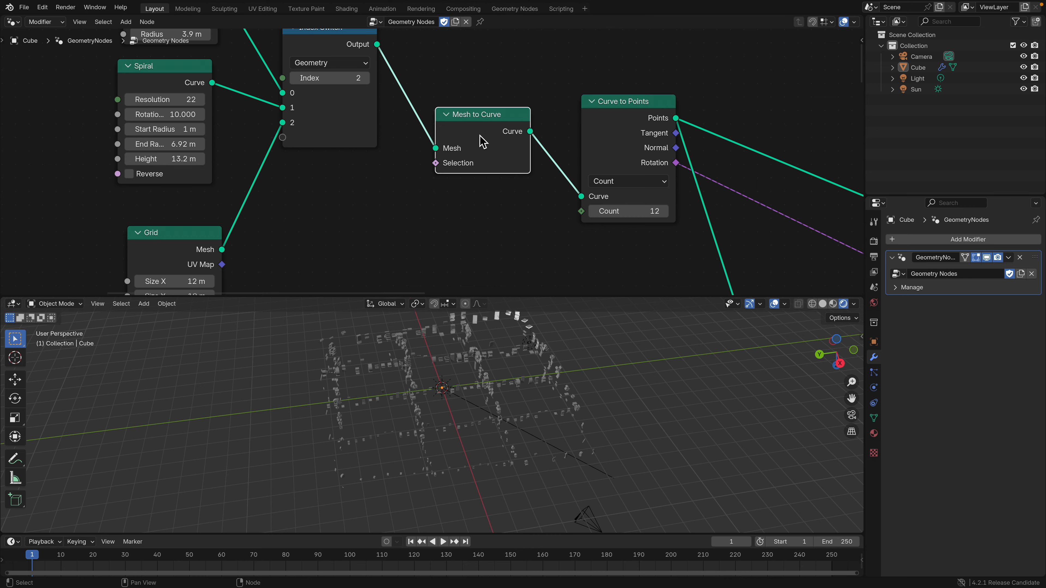
pyautogui.moveTo(494, 122); pyautogui.dragTo(497, 136, button='middle')
pyautogui.press('m')
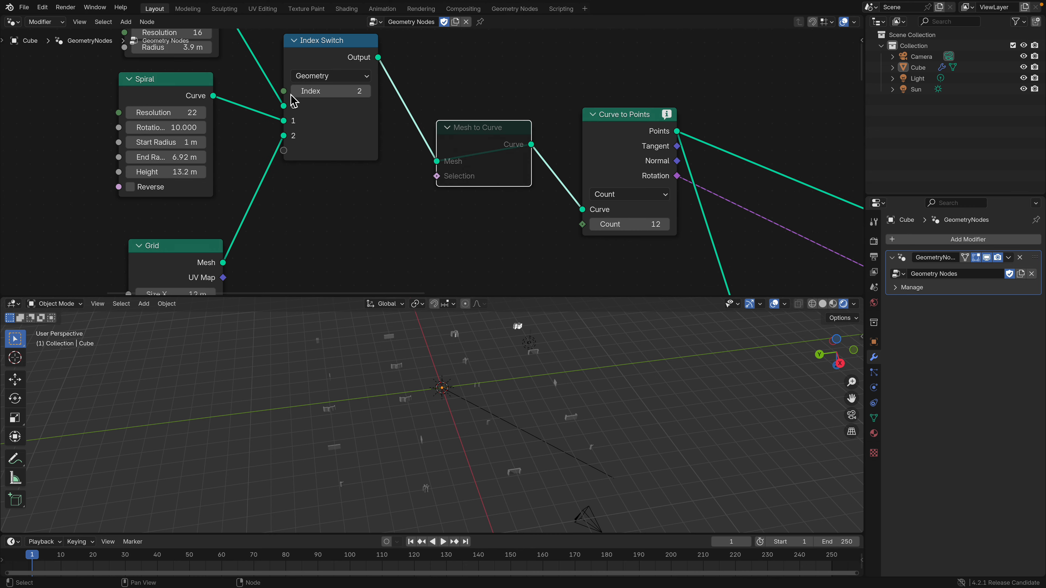
# Set the Index Switch to 1 for the spiral, raise the Curve to Points count to 9442 and save the file
pyautogui.click(294, 91)
pyautogui.moveTo(577, 361); pyautogui.dragTo(542, 387, button='middle')
pyautogui.moveTo(642, 225); pyautogui.dragTo(799, 224)
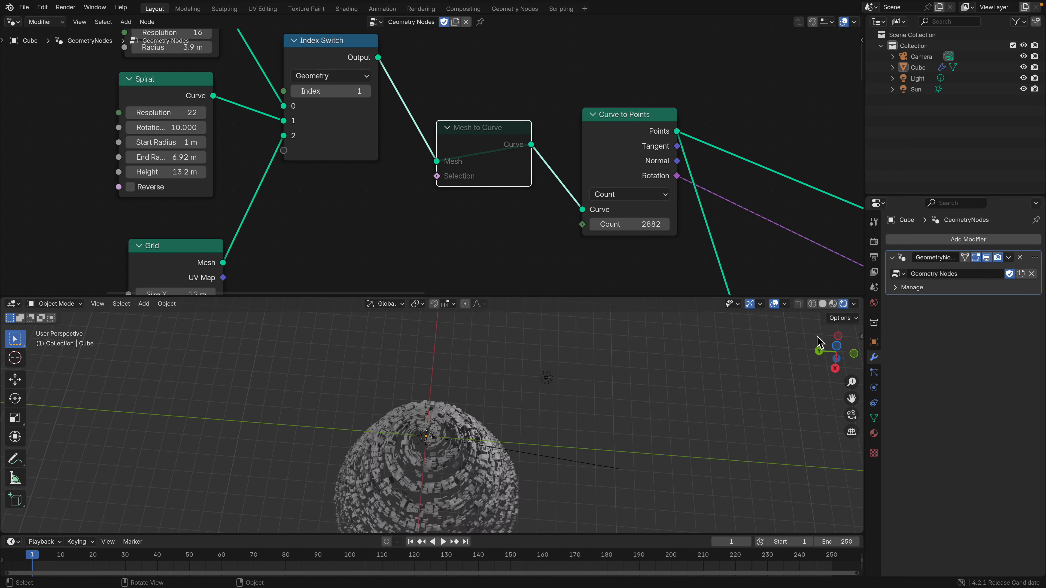
pyautogui.moveTo(660, 392); pyautogui.dragTo(773, 369, button='middle')
pyautogui.click(835, 356)
pyautogui.moveTo(595, 224); pyautogui.dragTo(865, 224)
pyautogui.moveTo(583, 354); pyautogui.dragTo(397, 377, button='middle')
pyautogui.hotkey('ctrl', 's')
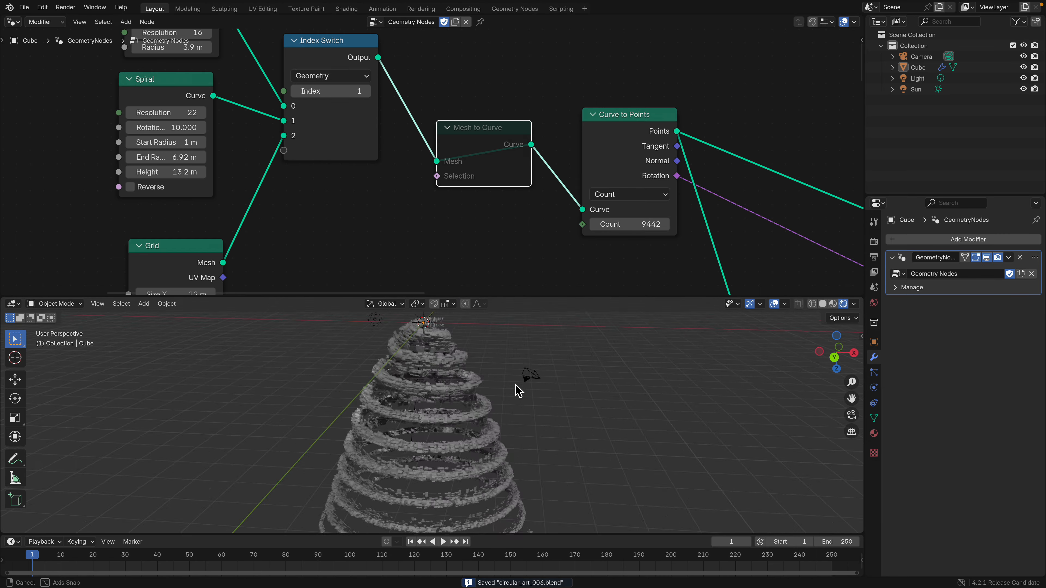
# Switch to the web browser to examine the "matrix rain sushi" image results, and return to Blender
pyautogui.moveTo(517, 390); pyautogui.dragTo(437, 409, button='middle')
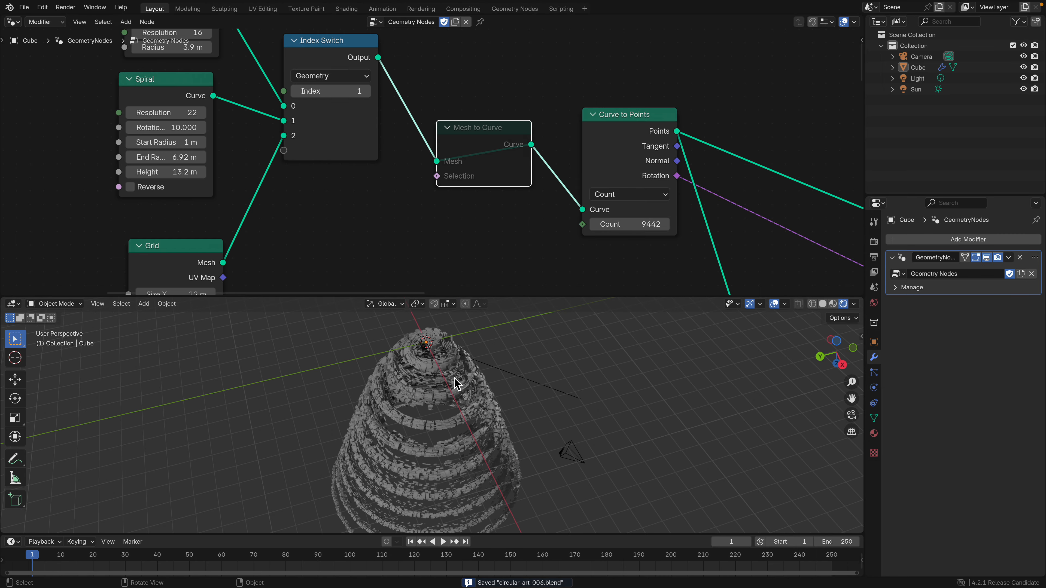
pyautogui.hotkey('ctrl', 'Right')
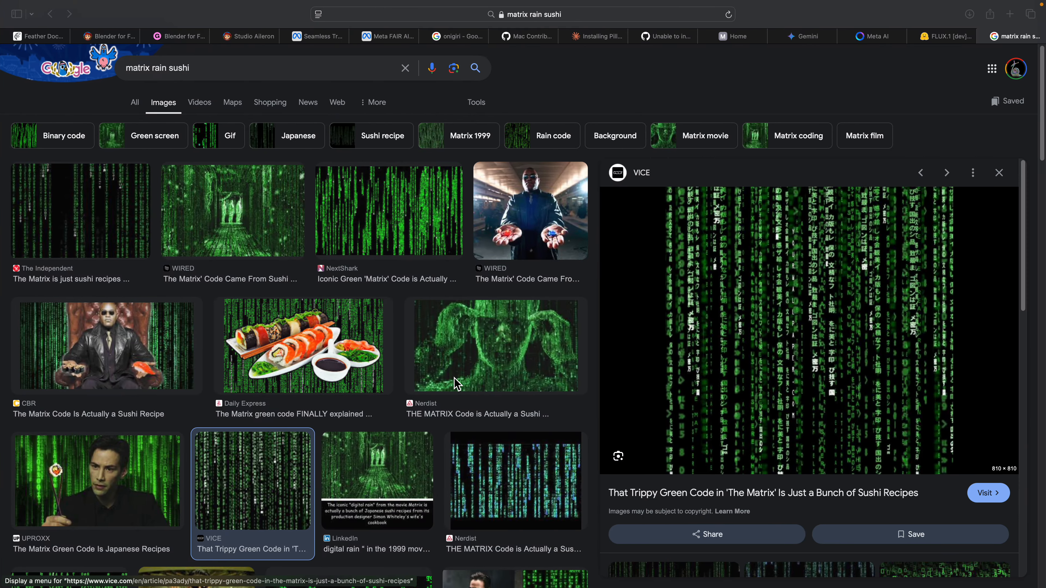
pyautogui.scroll(-5, 731, 367)
pyautogui.scroll(5, 726, 374)
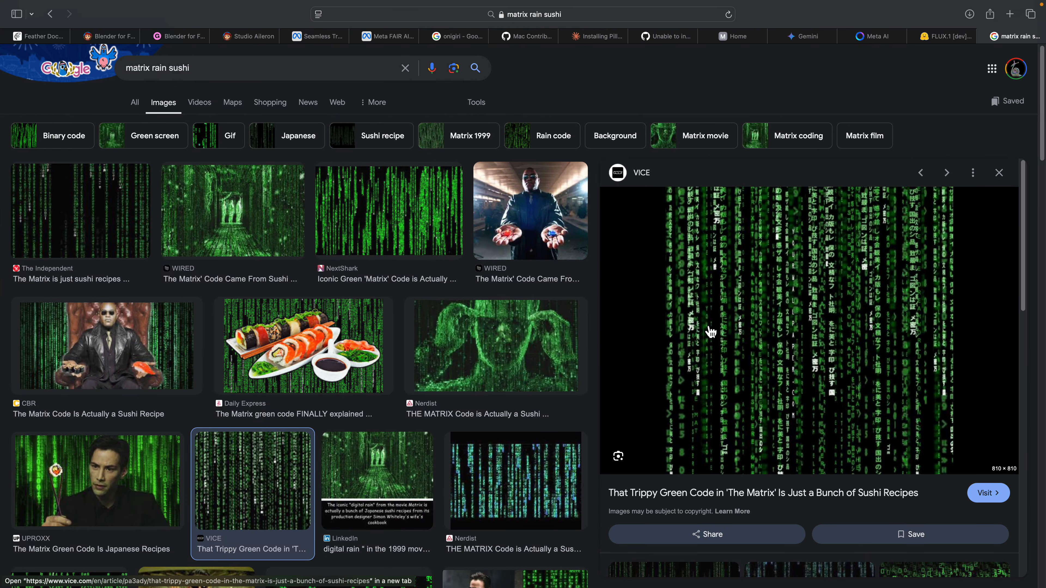
pyautogui.hotkey('ctrl', 'Left')
pyautogui.moveTo(527, 381); pyautogui.dragTo(471, 389, button='middle')
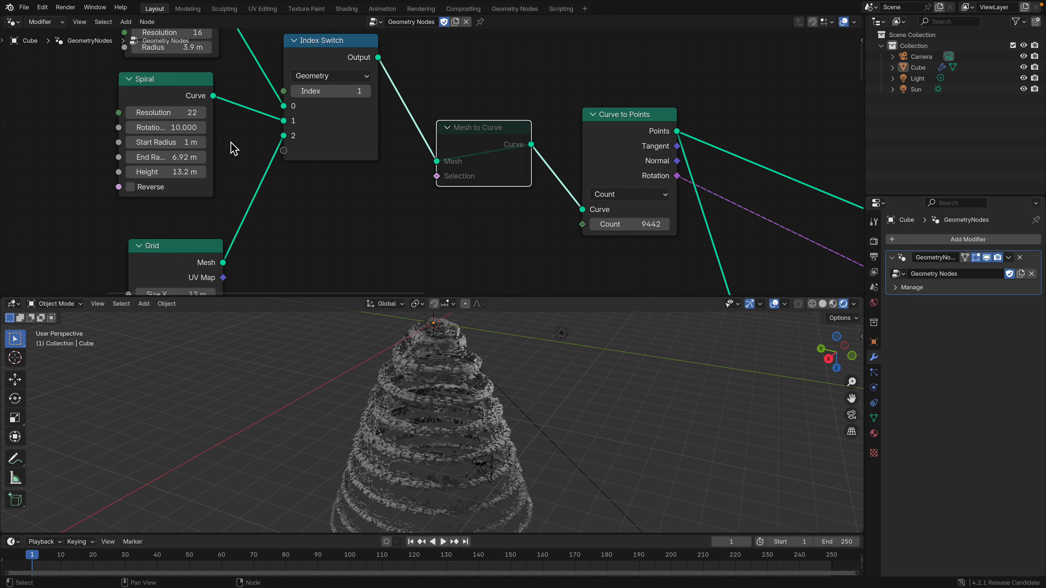
# Set the Spiral node's rotations to 12.800 and save the file
pyautogui.moveTo(206, 148); pyautogui.dragTo(212, 145, button='middle')
pyautogui.moveTo(177, 131)
pyautogui.mouseDown()
pyautogui.moveTo(229, 131)
pyautogui.moveTo(171, 123)
pyautogui.mouseUp()
pyautogui.hotkey('ctrl', 's')
pyautogui.moveTo(528, 357); pyautogui.dragTo(489, 367, button='middle')
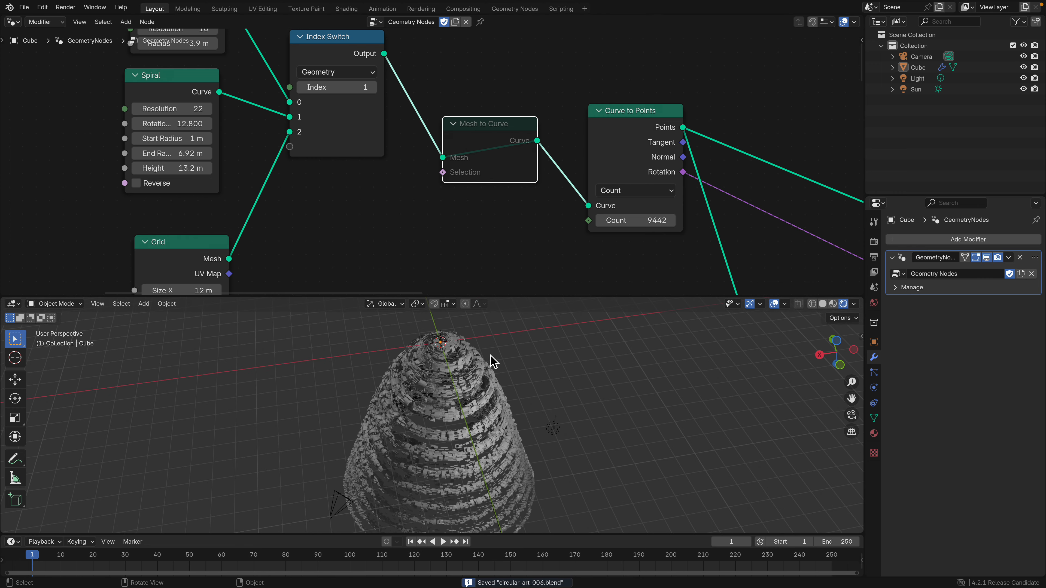
# Enlarge the 3D viewport area, bring the whole node tree into view and save the file
pyautogui.moveTo(515, 298); pyautogui.dragTo(505, 270)
pyautogui.scroll(-6, 492, 199)
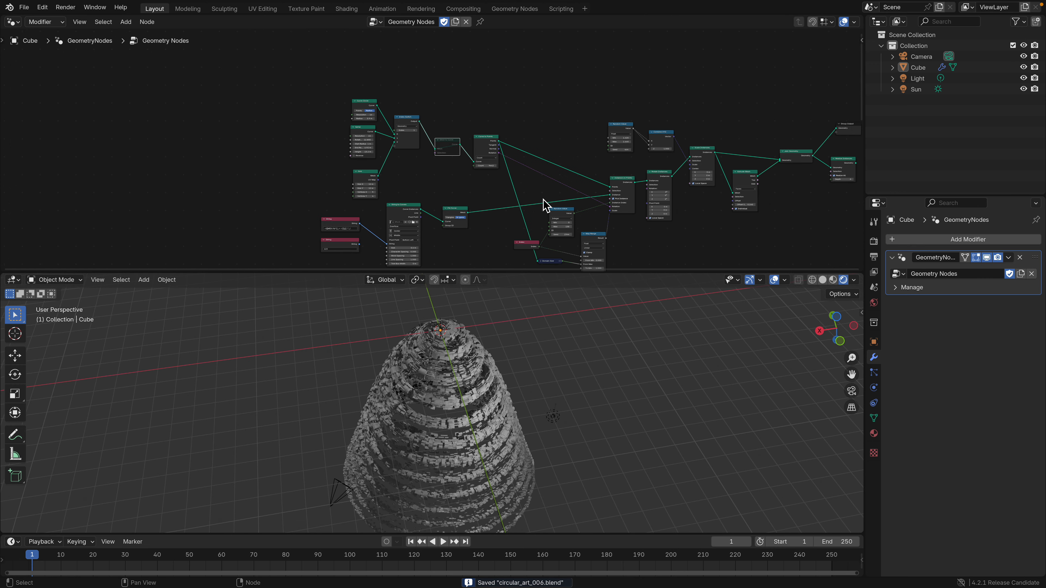
pyautogui.moveTo(514, 397); pyautogui.dragTo(516, 397, button='middle')
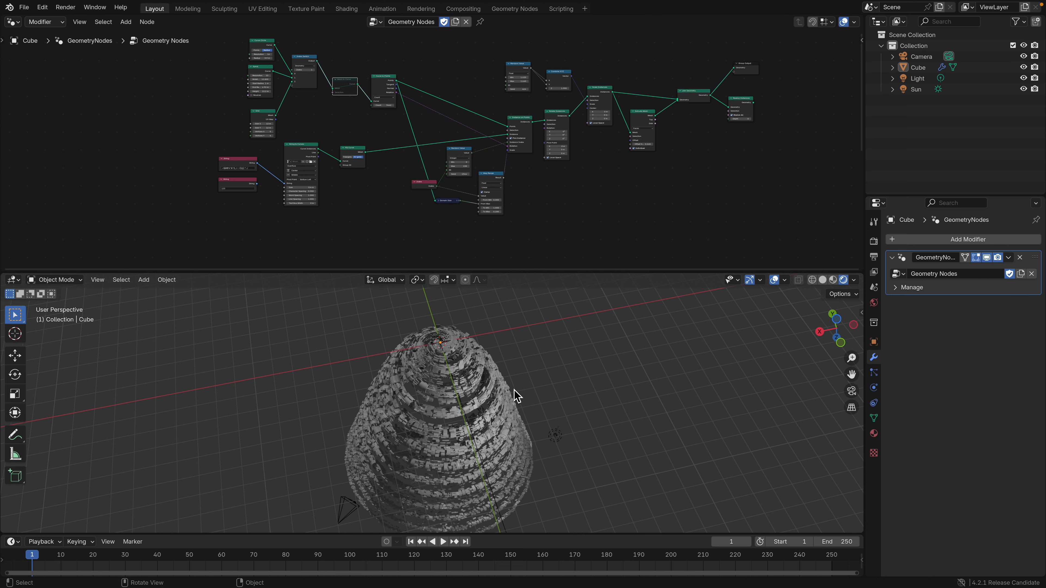
pyautogui.moveTo(498, 409); pyautogui.dragTo(429, 351, button='middle')
pyautogui.scroll(2, 461, 414)
pyautogui.hotkey('ctrl', 's')
pyautogui.moveTo(476, 432); pyautogui.dragTo(519, 363, button='middle')
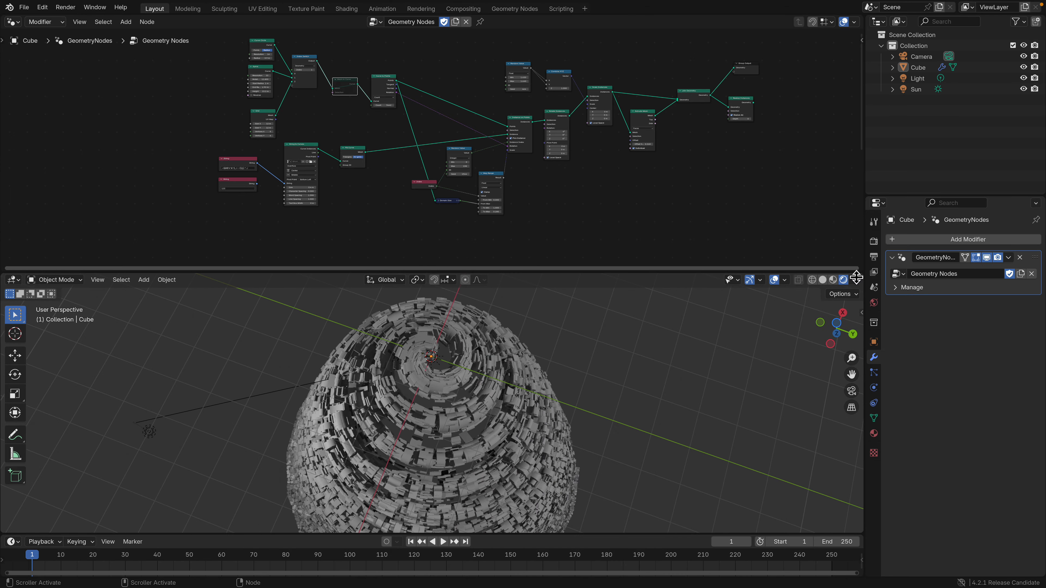
# Set the render engine to Cycles to preview the spiral
pyautogui.click(874, 241)
pyautogui.click(974, 240)
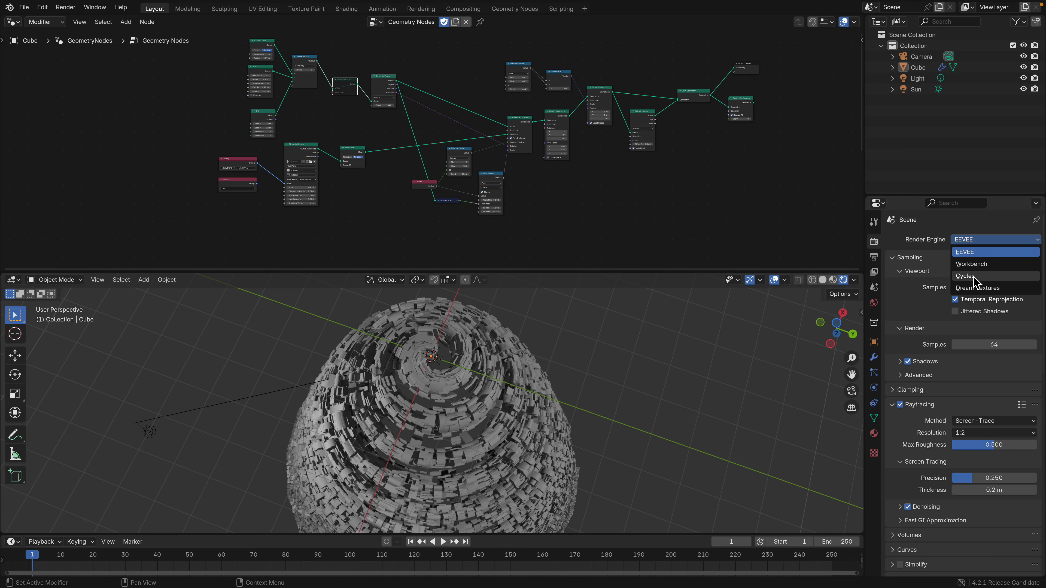
pyautogui.click(974, 276)
pyautogui.moveTo(637, 350); pyautogui.dragTo(642, 346, button='middle')
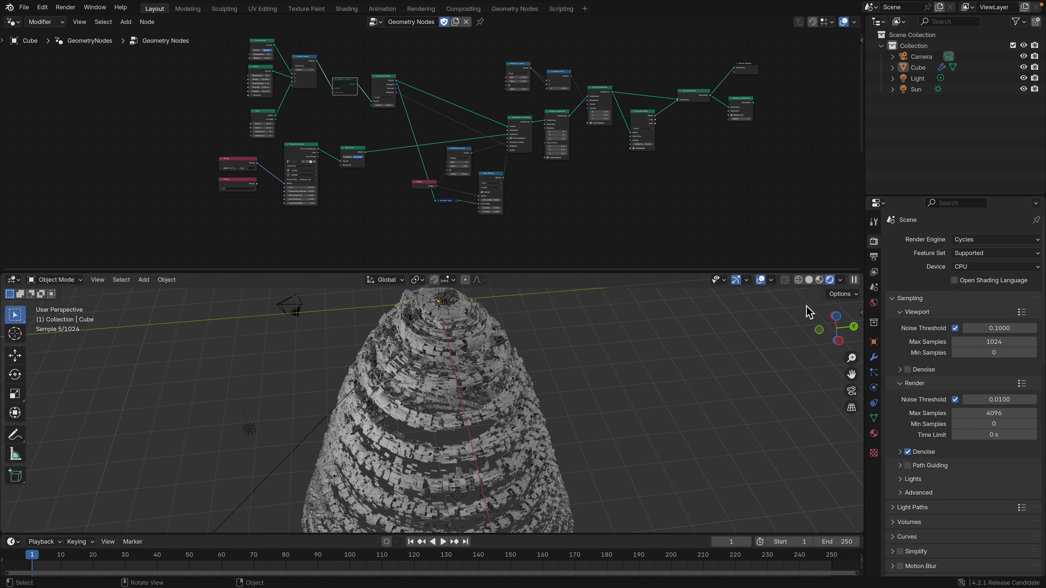
# Set the render engine to EEVEE and switch the viewport to material preview shading
pyautogui.click(971, 241)
pyautogui.click(964, 252)
pyautogui.moveTo(655, 354); pyautogui.dragTo(612, 357, button='middle')
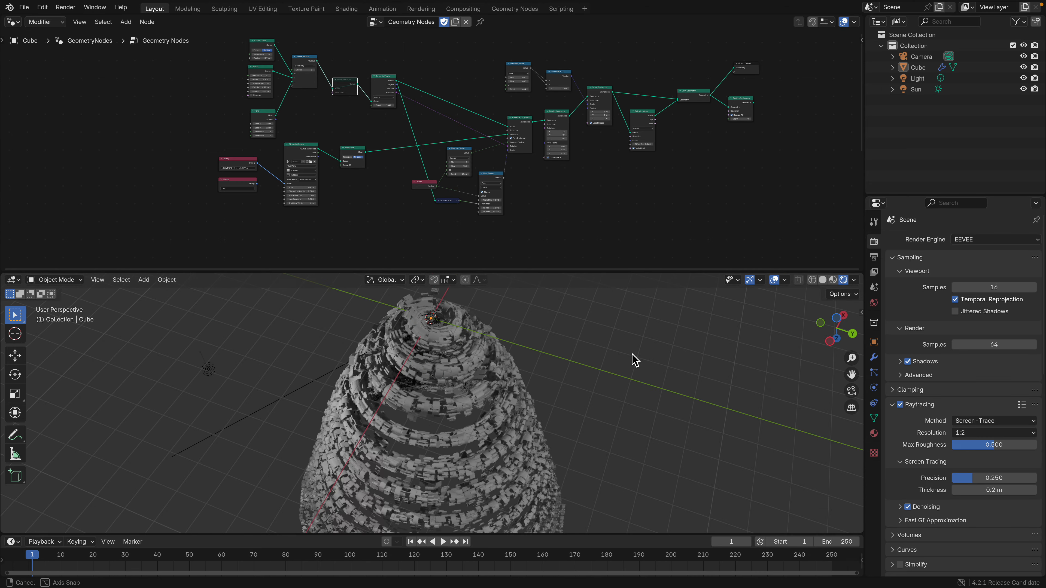
pyautogui.click(832, 280)
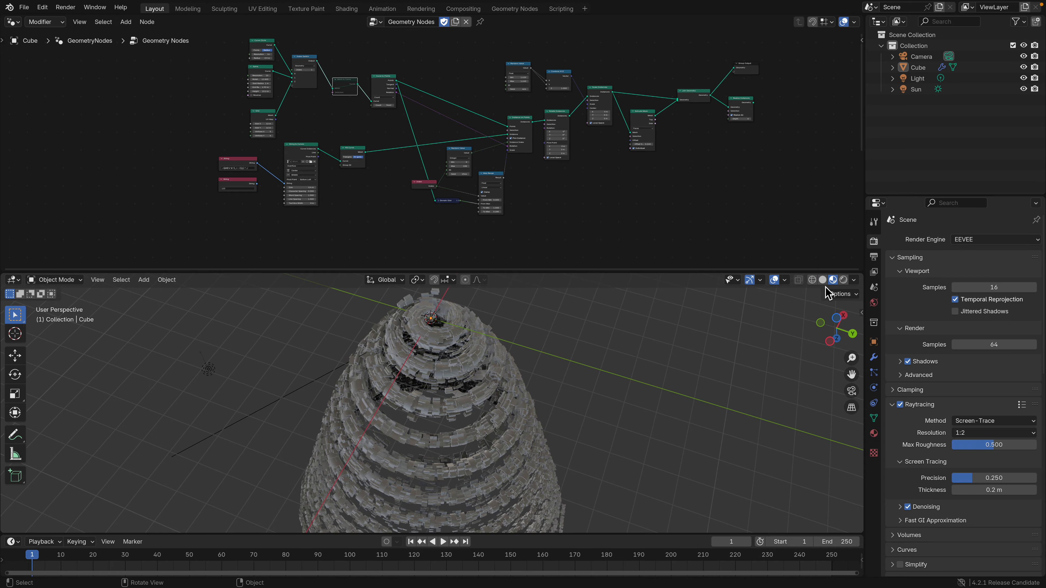
# Switch the viewport to solid shading and enlarge the 3D viewport area to show the whole spiral from above
pyautogui.click(825, 280)
pyautogui.moveTo(669, 271); pyautogui.dragTo(669, 133)
pyautogui.moveTo(597, 264)
pyautogui.mouseDown(button='middle')
pyautogui.moveTo(585, 231)
pyautogui.moveTo(523, 342)
pyautogui.mouseUp(button='middle')
pyautogui.scroll(3, 524, 351)
pyautogui.scroll(-5, 413, 343)
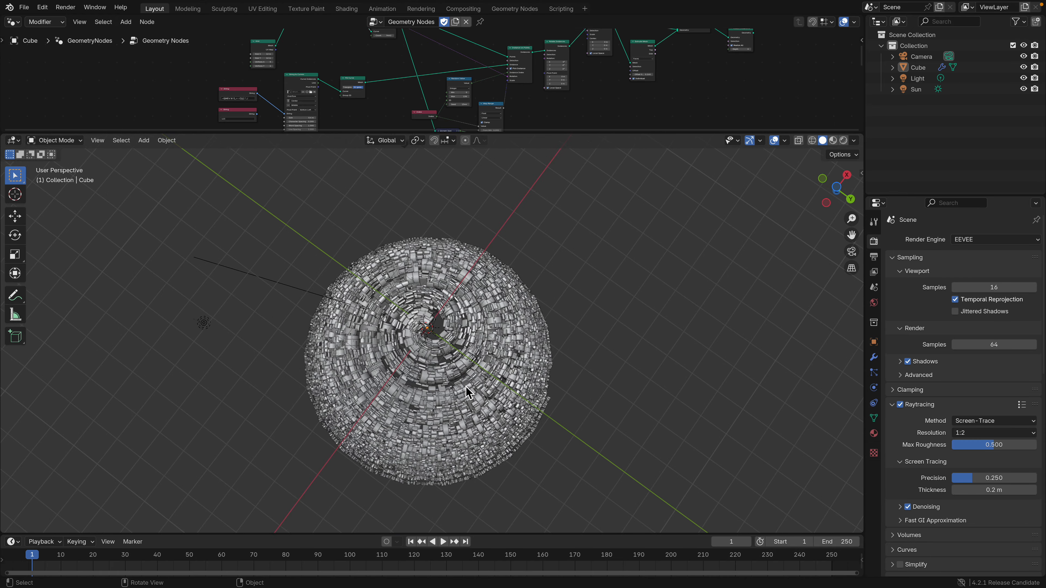
# Inspect the full circular text spiral from the top orthographic view
pyautogui.click(836, 188)
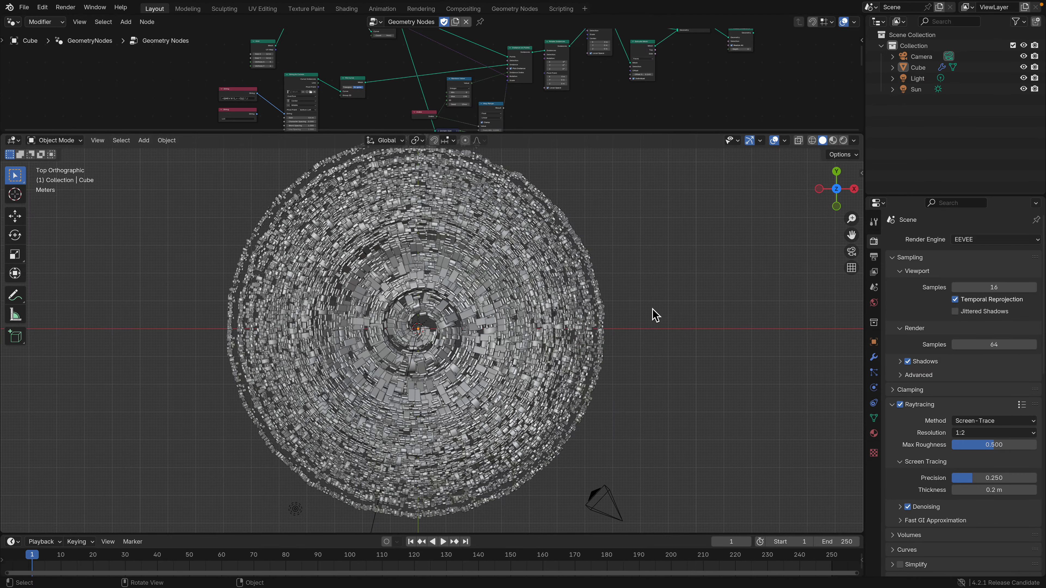
pyautogui.scroll(2, 655, 309)
pyautogui.click(669, 311)
pyautogui.scroll(-2, 671, 312)
pyautogui.click(672, 313)
pyautogui.scroll(-2, 609, 291)
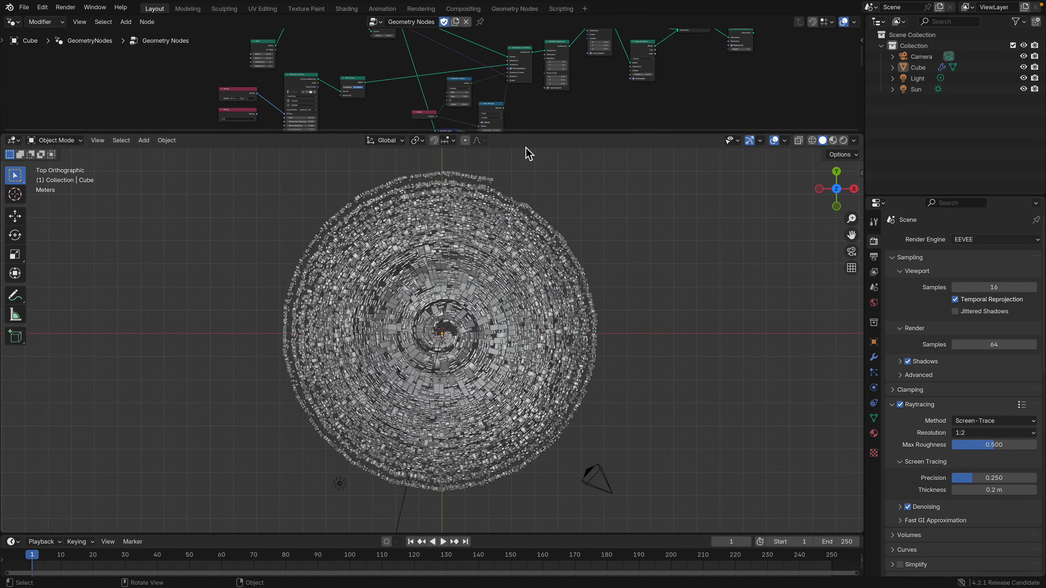
# Enlarge the node editor area and fit both the whole node tree and the full spiral into their views
pyautogui.moveTo(528, 133); pyautogui.dragTo(528, 206)
pyautogui.scroll(-3, 451, 122)
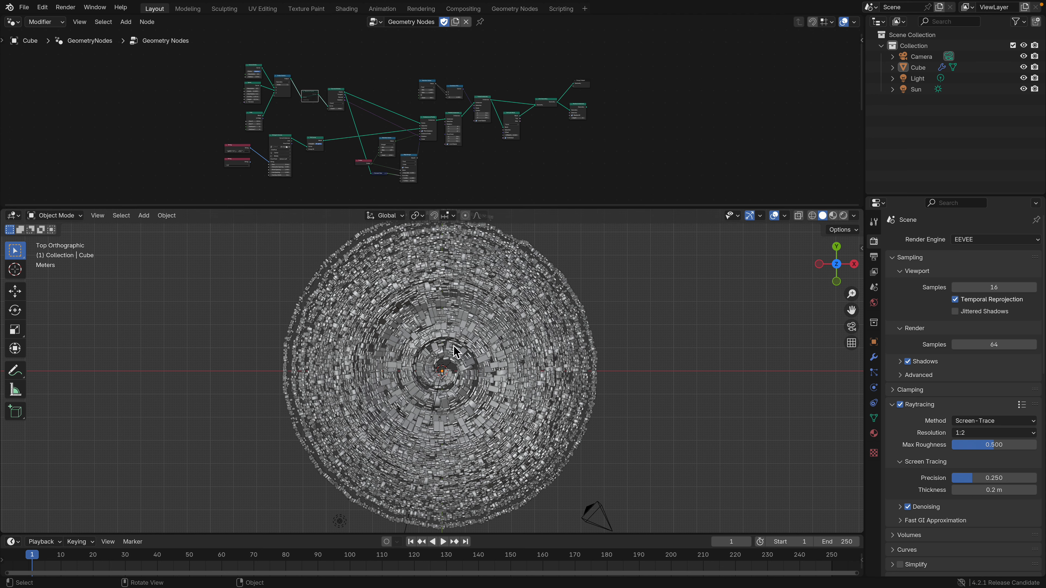
pyautogui.scroll(2, 507, 385)
pyautogui.scroll(-3, 507, 385)
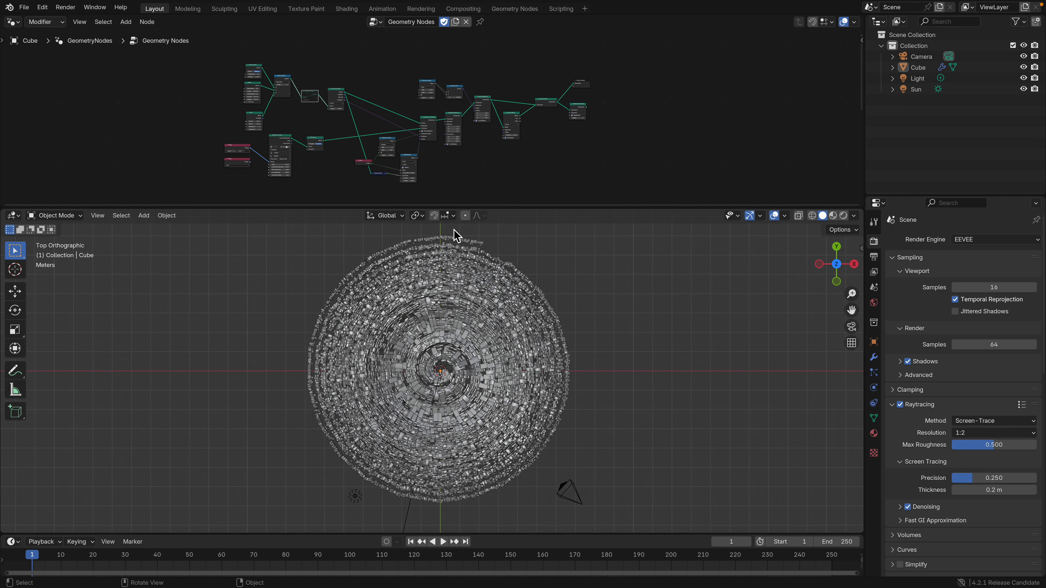
pyautogui.scroll(3, 455, 176)
pyautogui.scroll(-4, 465, 171)
pyautogui.moveTo(475, 166); pyautogui.dragTo(451, 155, button='middle')
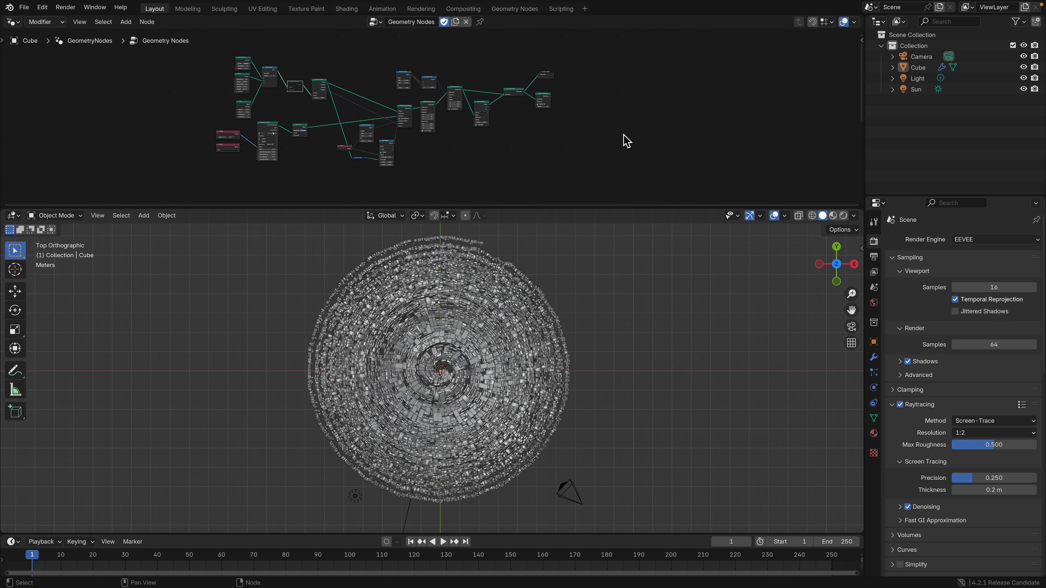